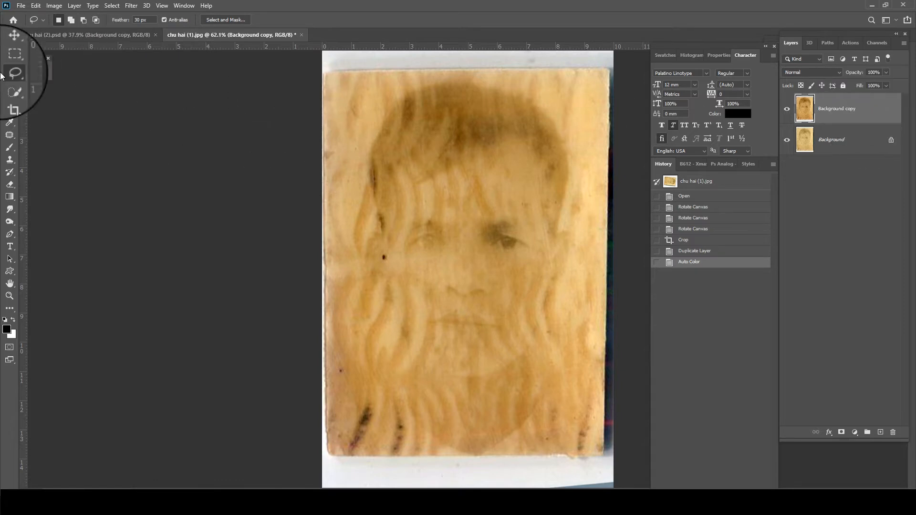
Desaturate the Background copy layer with a Hue/Saturation adjustment, setting Saturation to -100.
click(53, 7)
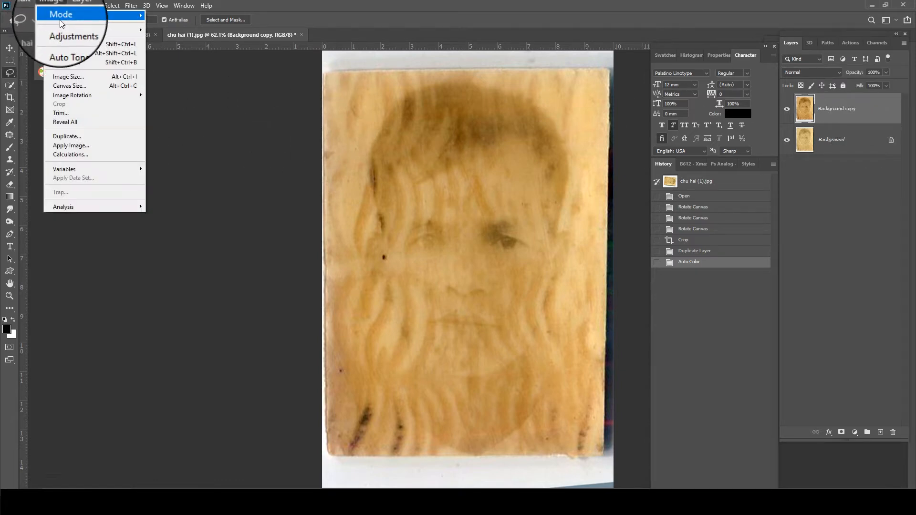
mouse_move(70, 29)
click(208, 82)
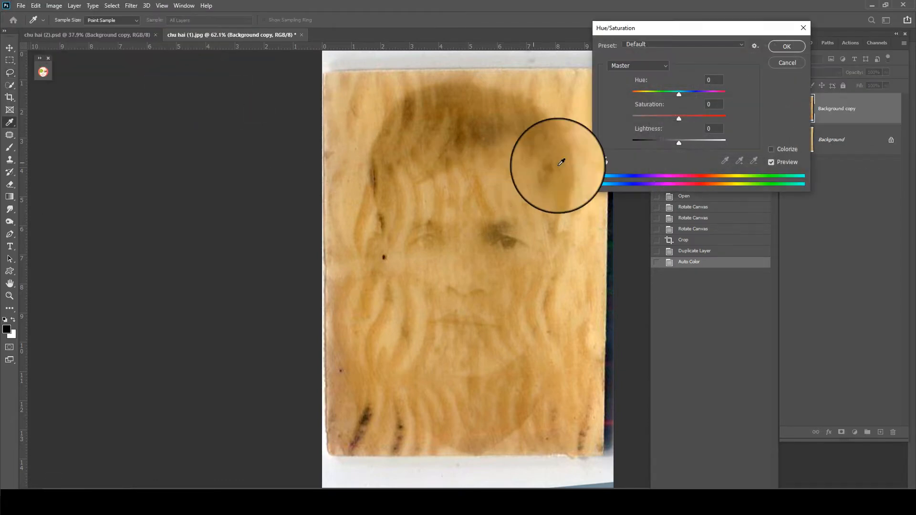
drag(679, 119, 632, 118)
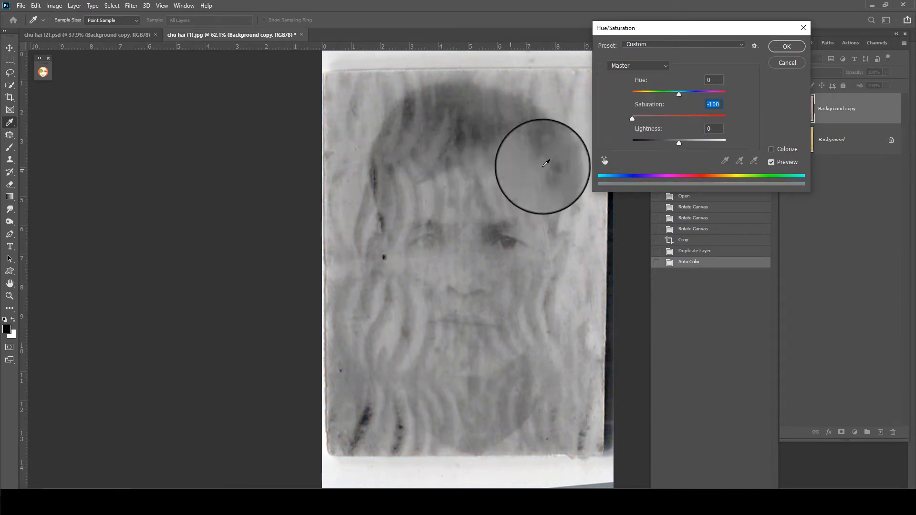
drag(644, 119, 633, 120)
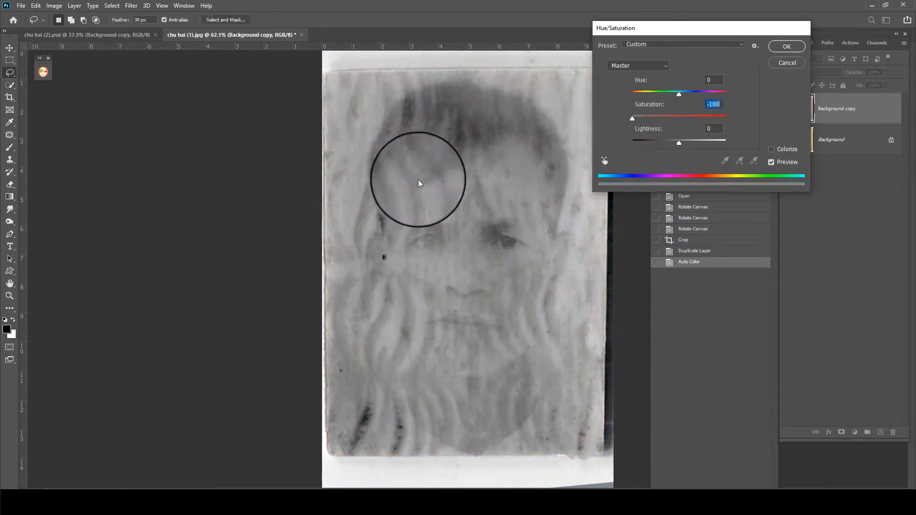
key(Return)
key(l)
Use Apply Image with Overlay blending at 100% opacity on the Background copy layer and compare it with the original.
scroll(448, 255, up, 2)
scroll(449, 256, down, 1)
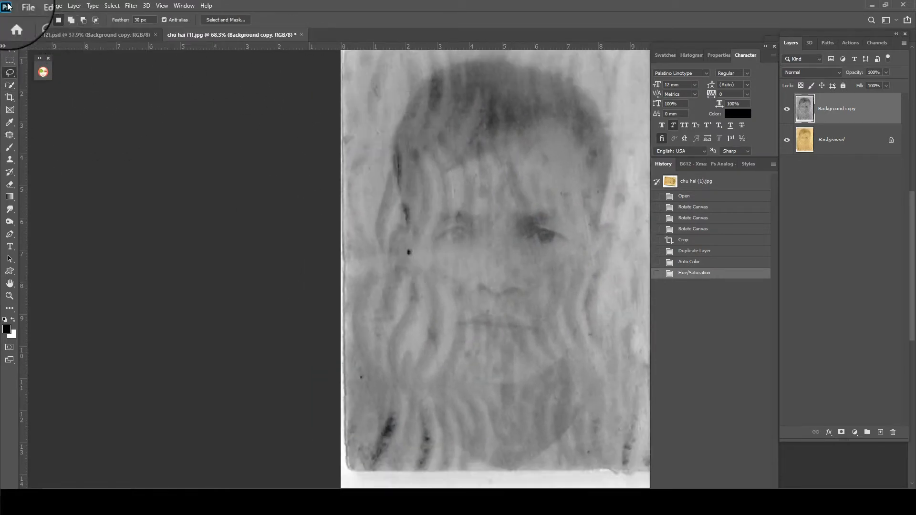
click(50, 6)
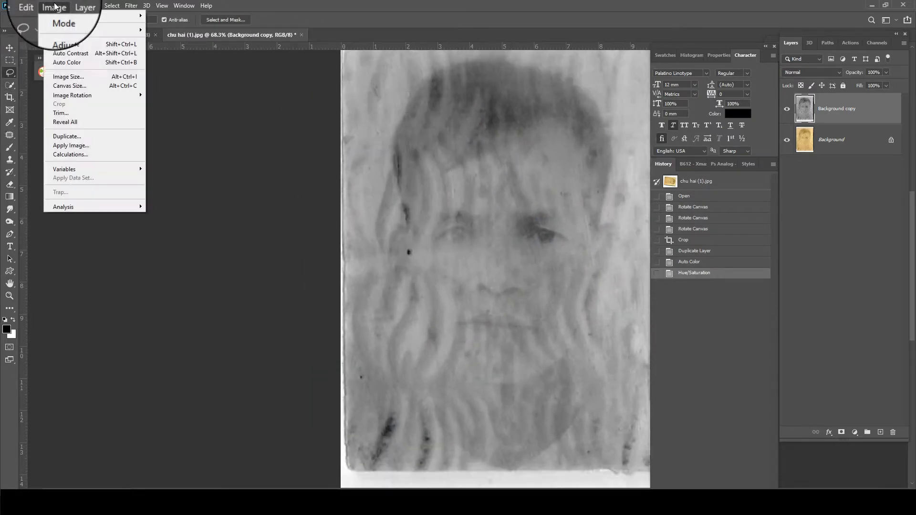
click(81, 145)
click(620, 134)
click(620, 162)
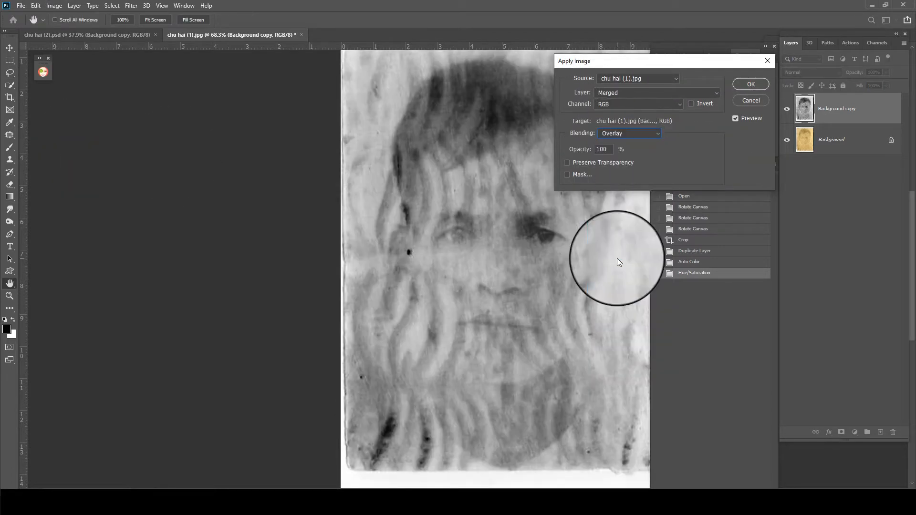
click(750, 84)
click(787, 109)
click(787, 109)
Darken the curved chin line and lower jaw with the Burn tool on Midtones at 20% exposure.
key(l)
scroll(495, 263, up, 1)
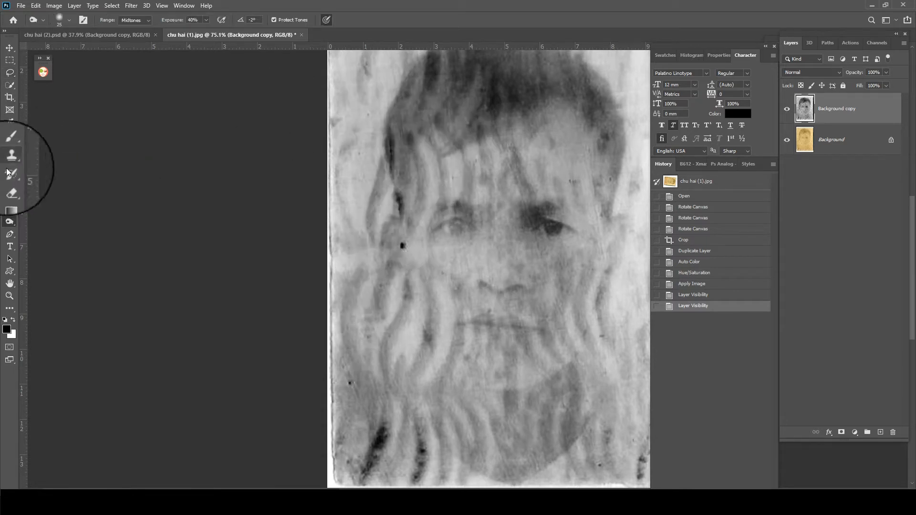
click(10, 221)
click(28, 232)
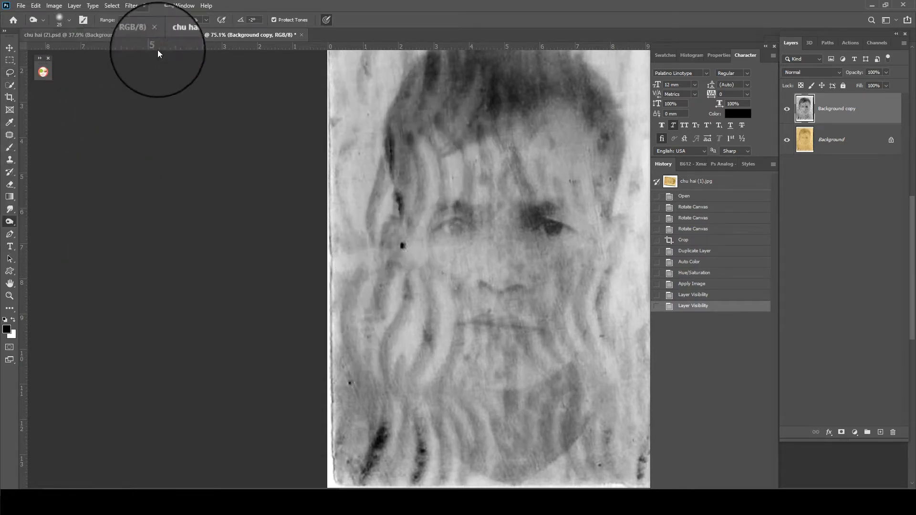
click(399, 214)
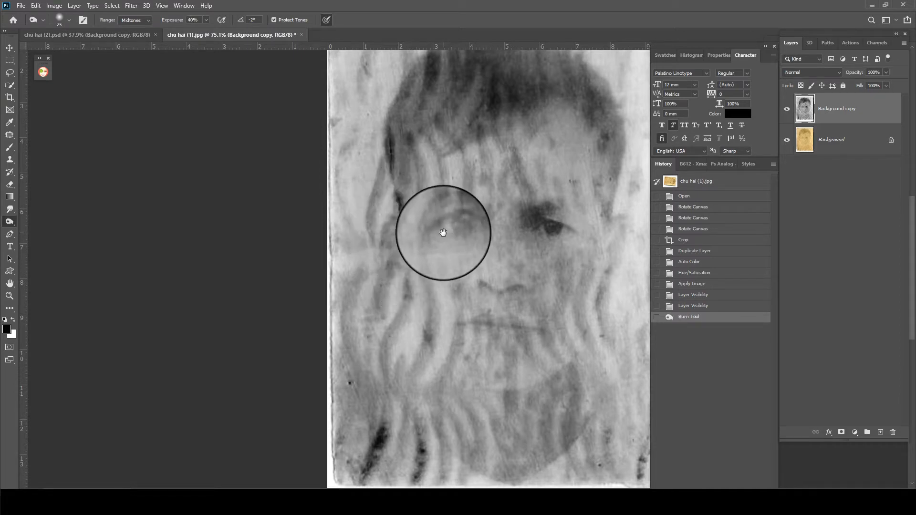
drag(451, 248, 388, 206)
mouse_move(510, 318)
mouse_down()
mouse_move(472, 345)
mouse_move(448, 348)
mouse_up()
mouse_move(382, 349)
mouse_down()
mouse_move(385, 331)
mouse_move(444, 349)
mouse_move(384, 330)
mouse_move(432, 340)
mouse_up()
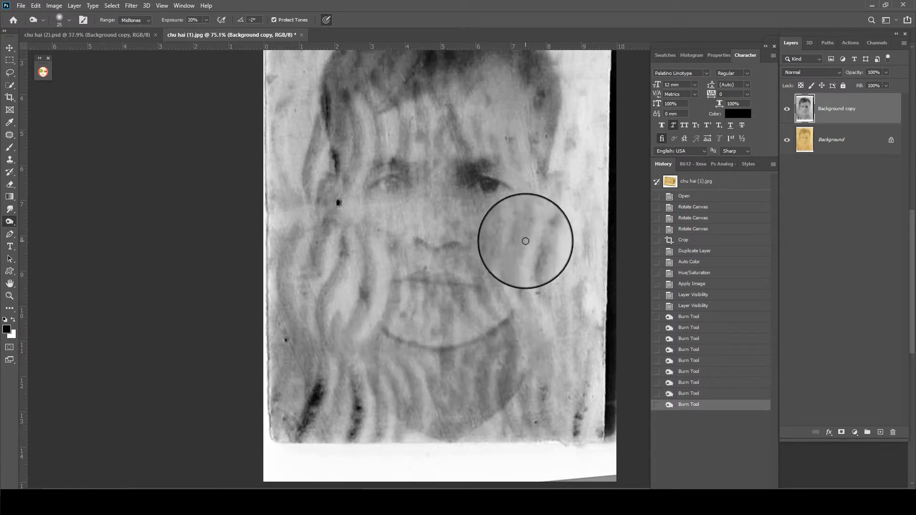
Burn in the jawline and ear outline on the right side of the portrait at 20% exposure.
mouse_move(525, 241)
mouse_down()
mouse_move(515, 306)
mouse_move(517, 296)
mouse_up()
drag(520, 285, 531, 260)
mouse_move(552, 170)
mouse_down()
mouse_move(544, 191)
mouse_move(561, 172)
mouse_move(567, 193)
mouse_move(557, 238)
mouse_move(562, 200)
mouse_move(548, 236)
mouse_move(561, 174)
mouse_move(542, 239)
mouse_up()
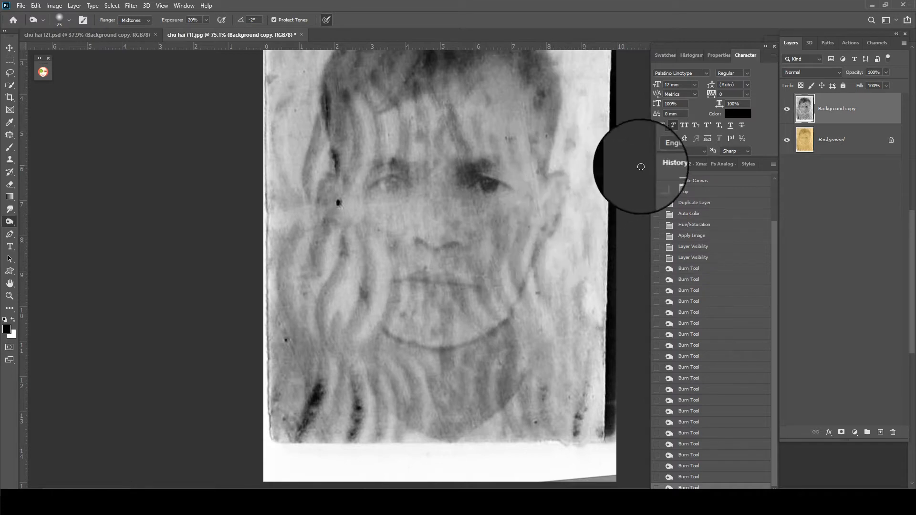
click(747, 164)
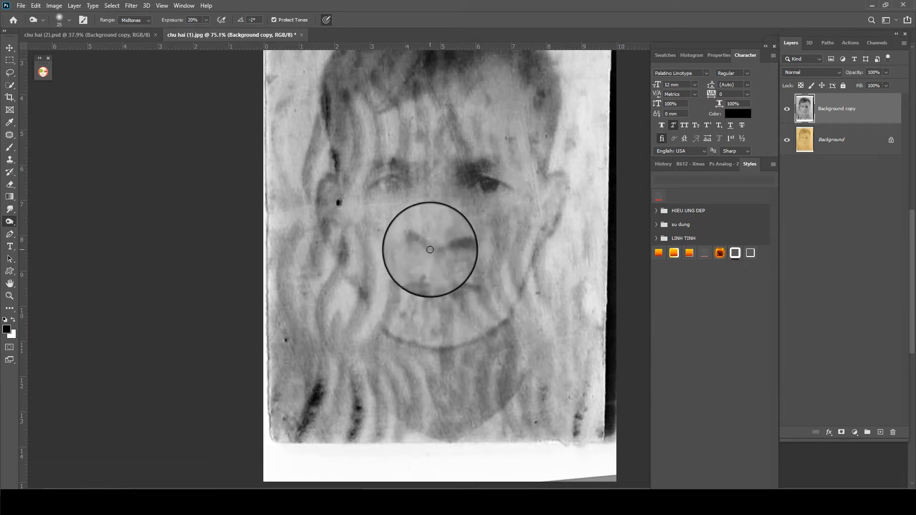
Burn in the nostrils, the base of the nose and the mouth line with a small Burn brush at 20% exposure.
scroll(415, 243, up, 2)
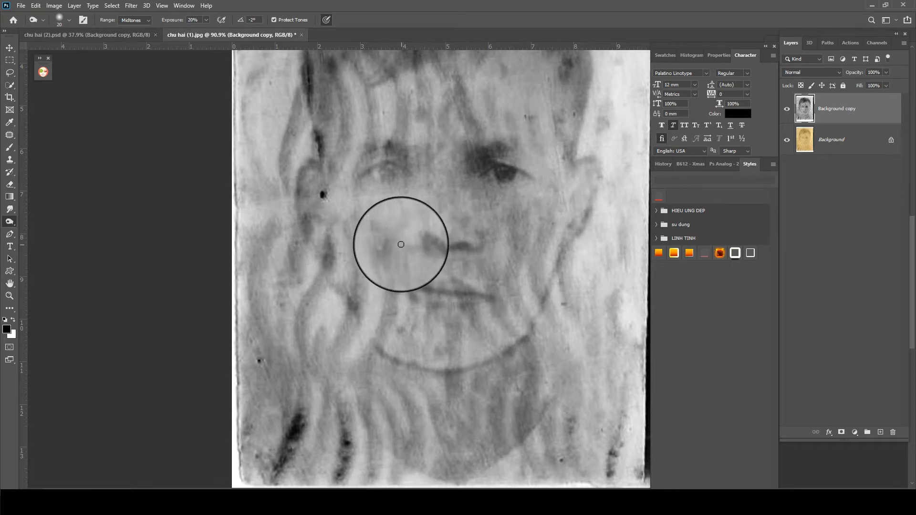
scroll(437, 233, up, 3)
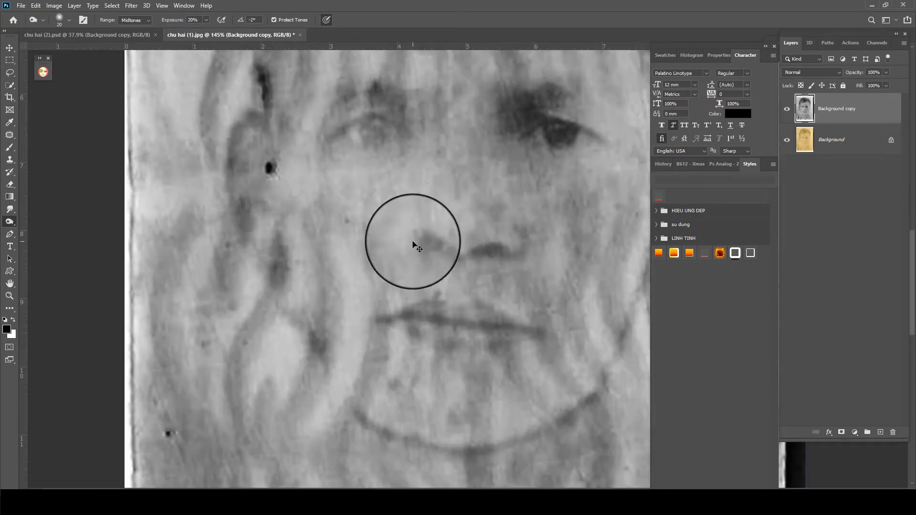
drag(500, 257, 509, 258)
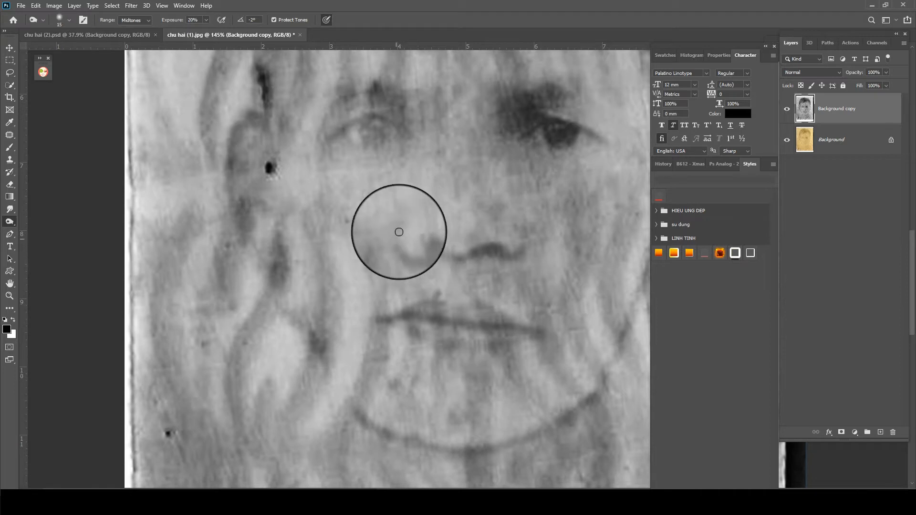
key(bracketright)
scroll(403, 195, down, 2)
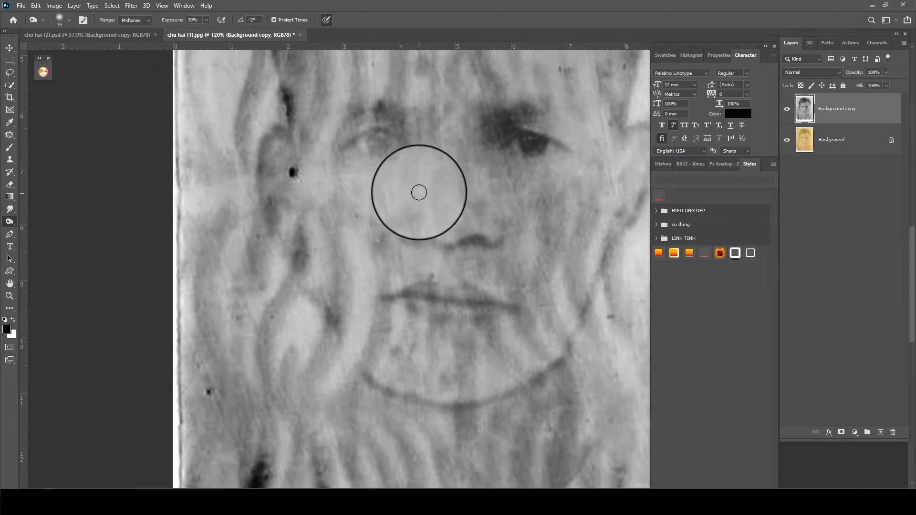
key(bracketright)
Darken both eyes and eyebrows with the Burn tool at 20% exposure, varying the brush size to suit the details.
scroll(419, 192, down, 2)
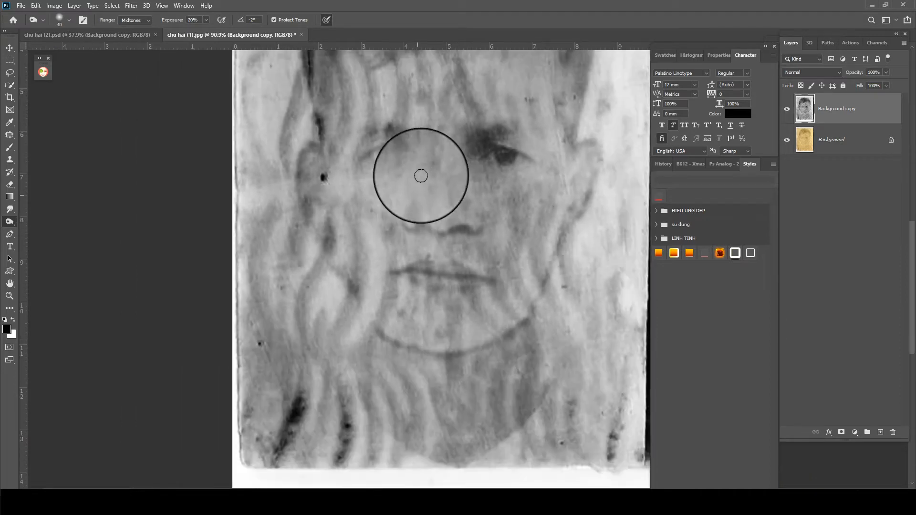
scroll(367, 155, up, 1)
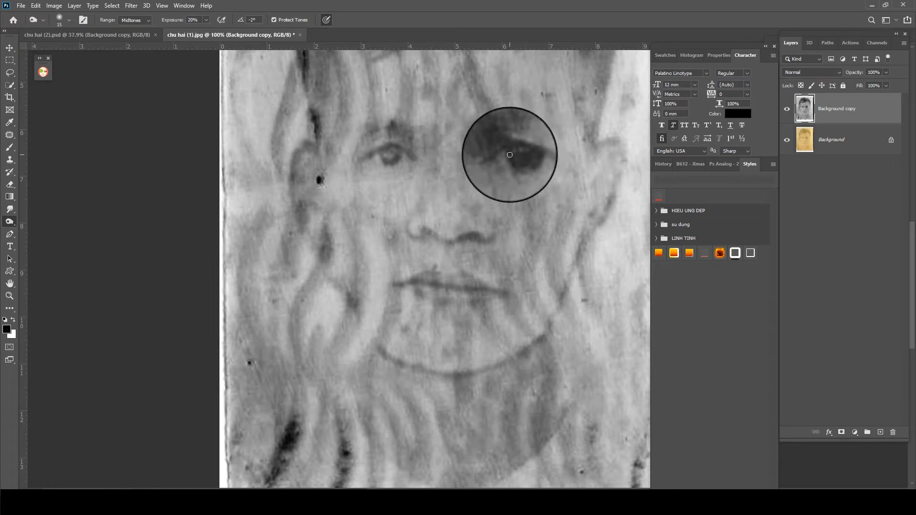
key(bracketright)
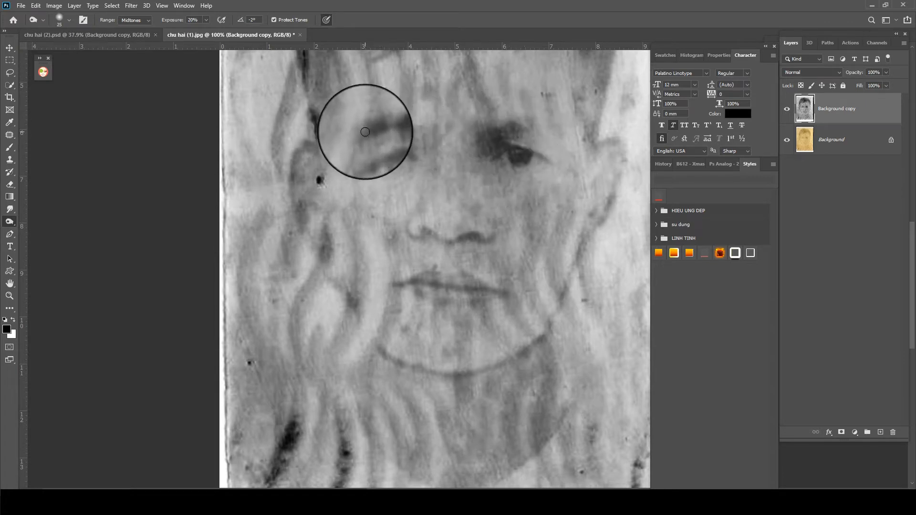
key(bracketleft)
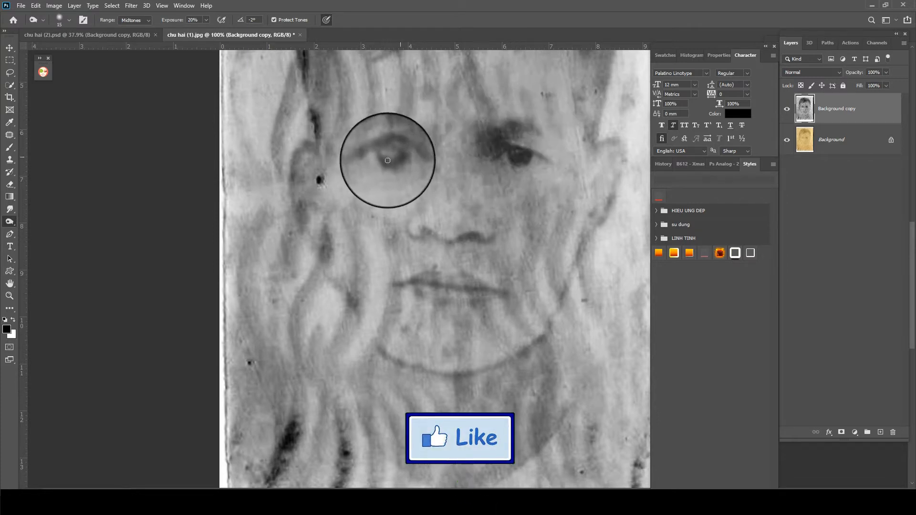
key(bracketright)
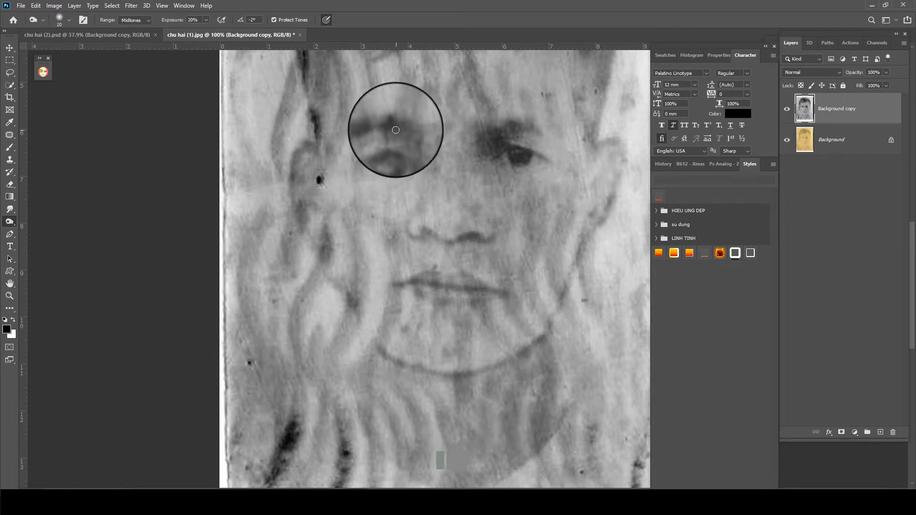
scroll(396, 124, down, 5)
key(bracketright)
key(bracketright)
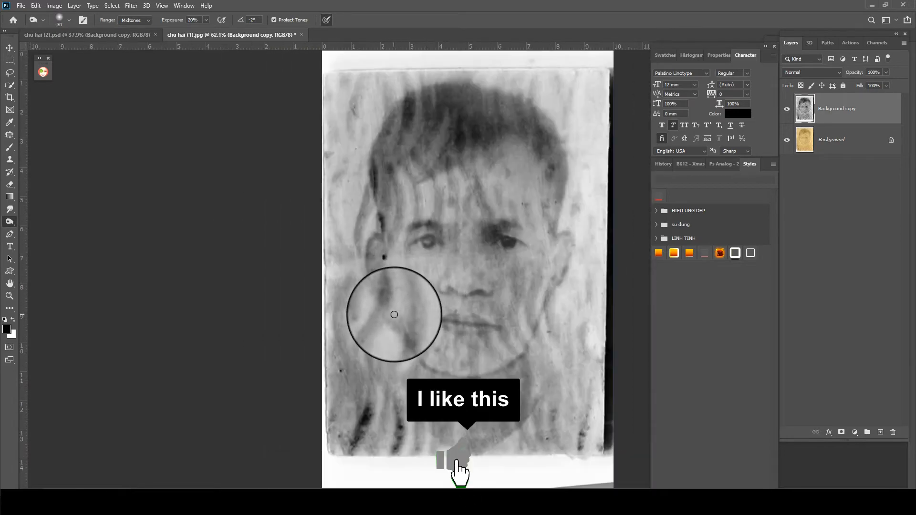
Save the portrait as a layered Photoshop PSD file and compare the burned layer with the original scan.
key(ctrl+s)
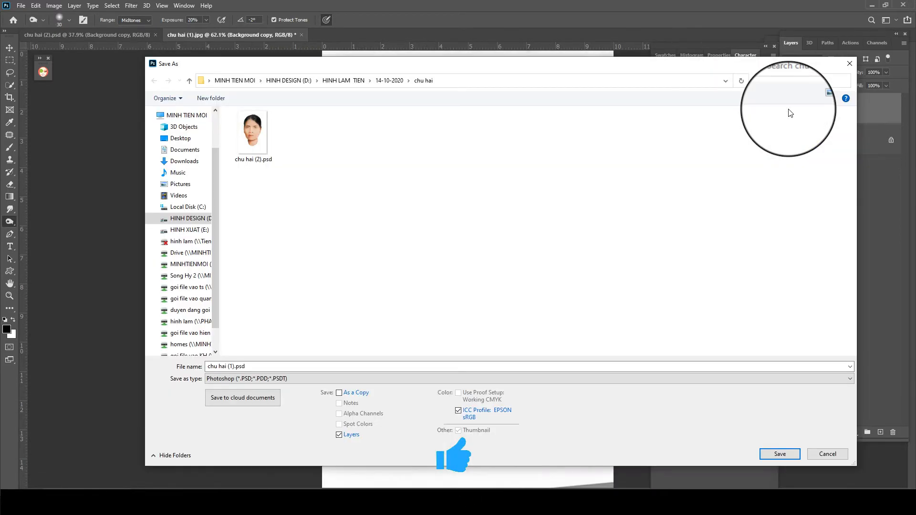
key(Return)
click(786, 109)
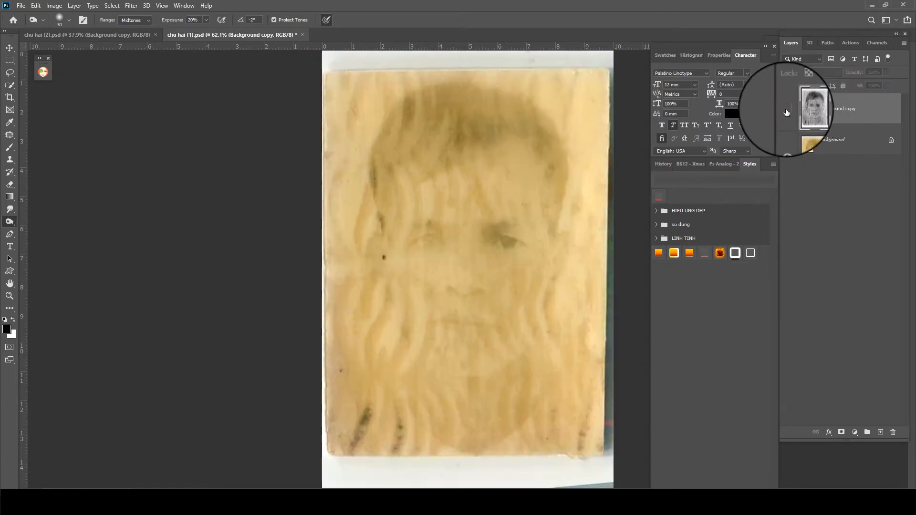
click(786, 109)
Check the burned facial details and duplicate the Background copy layer.
scroll(496, 295, up, 3)
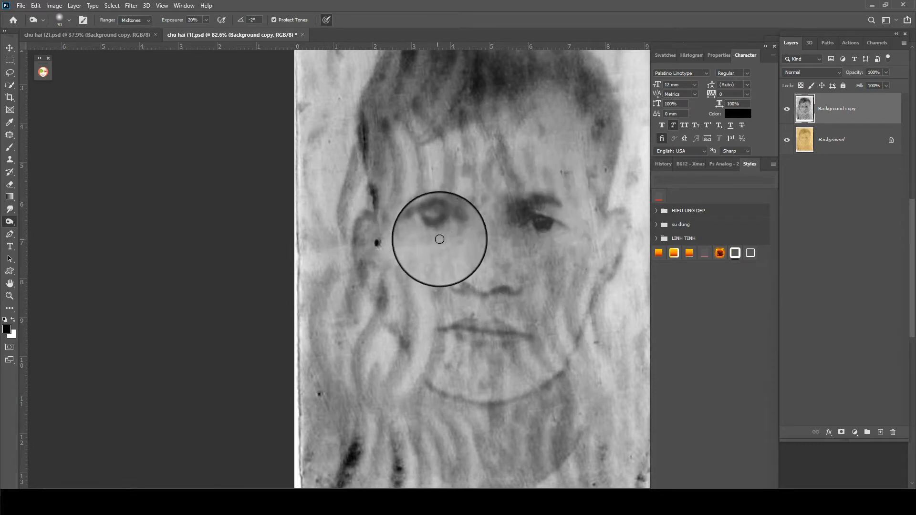
drag(471, 263, 445, 166)
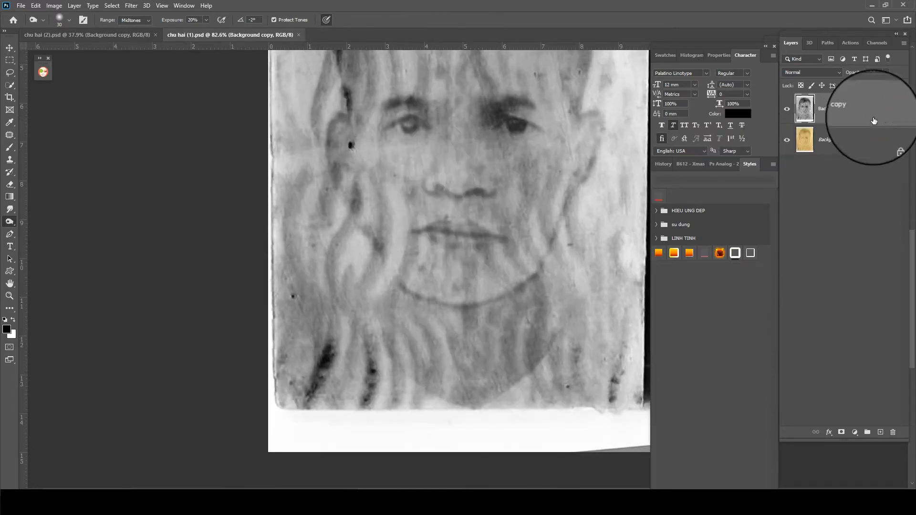
drag(851, 111, 881, 431)
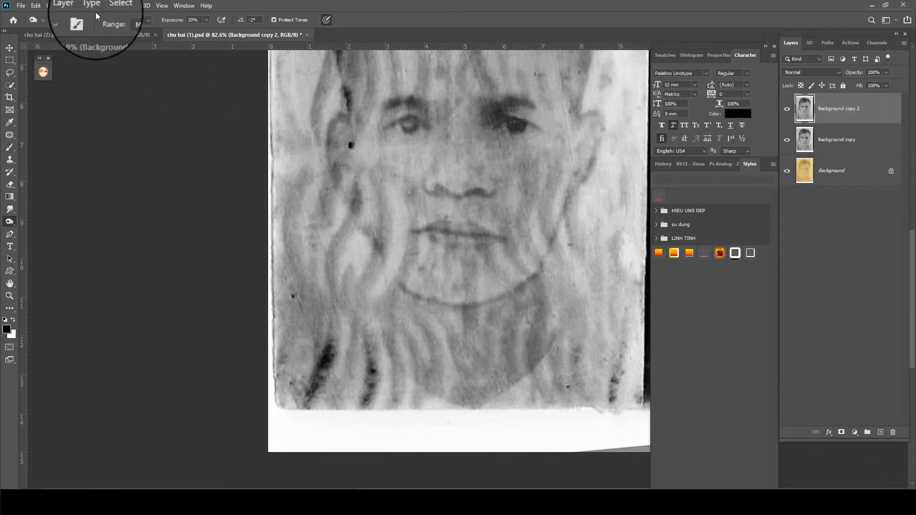
Smooth the duplicated layer with the Camera Raw Filter, setting Noise Reduction to 72.
click(129, 5)
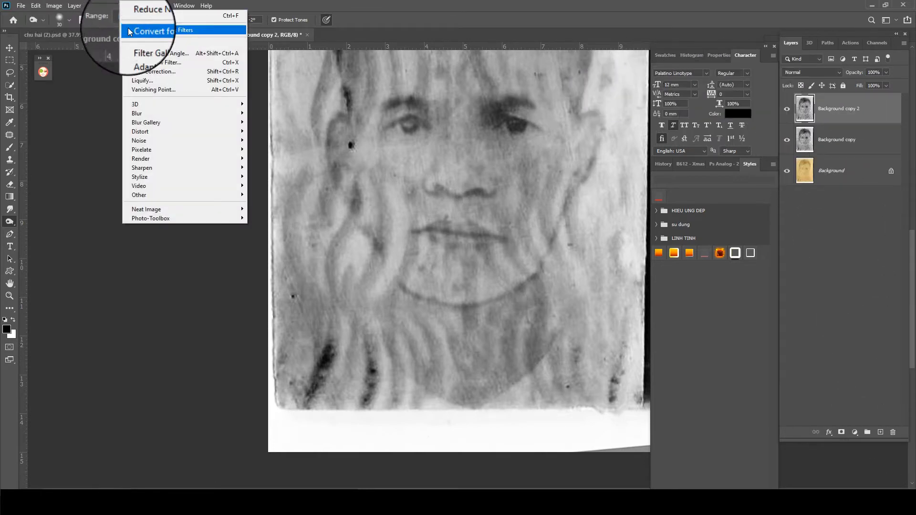
click(155, 62)
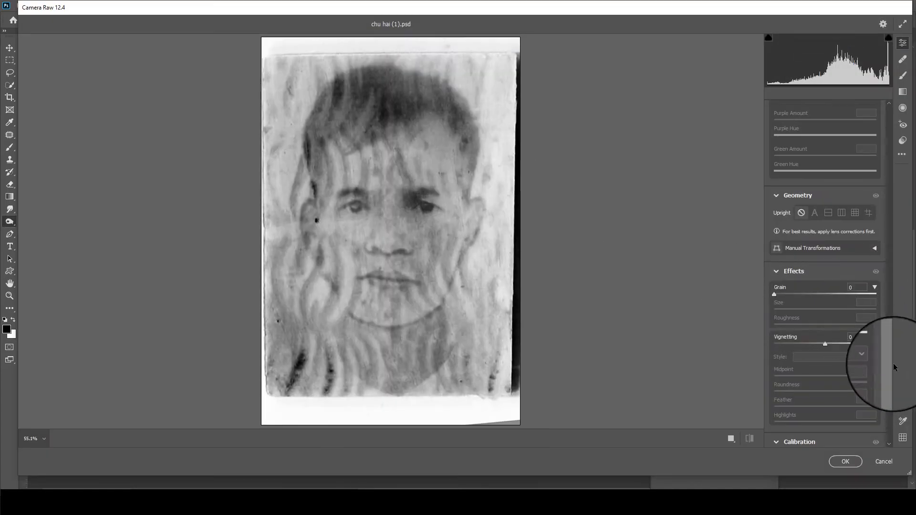
drag(890, 371, 861, 224)
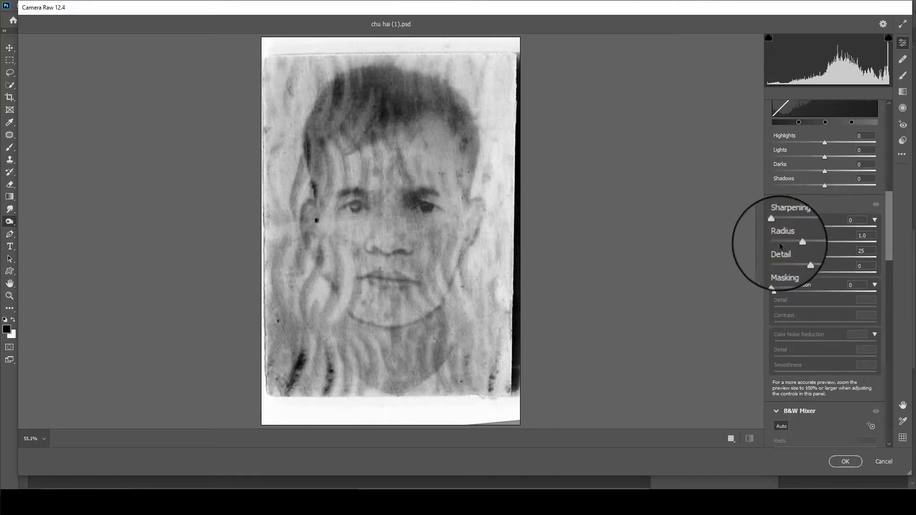
drag(773, 291, 780, 309)
drag(843, 296, 852, 298)
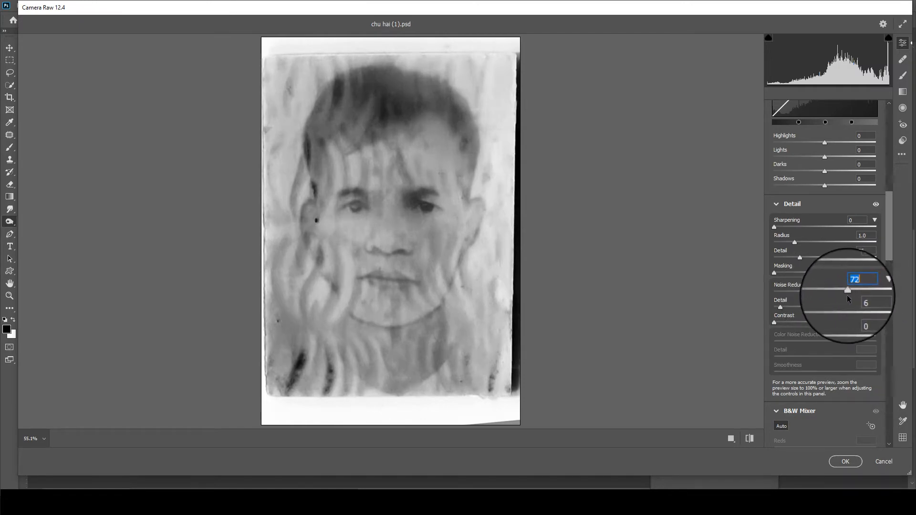
click(844, 461)
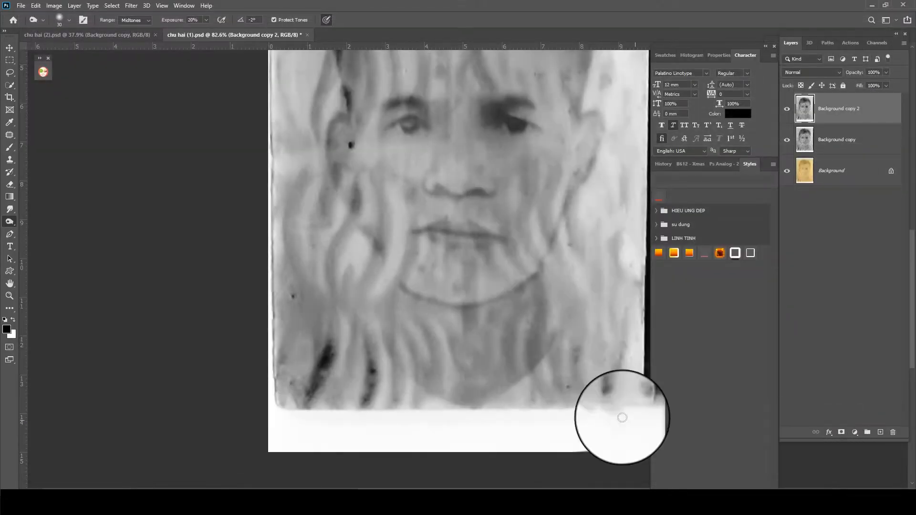
Move Background copy above Background copy 2, hide it, and make Background copy 2 the active layer.
drag(467, 196, 488, 290)
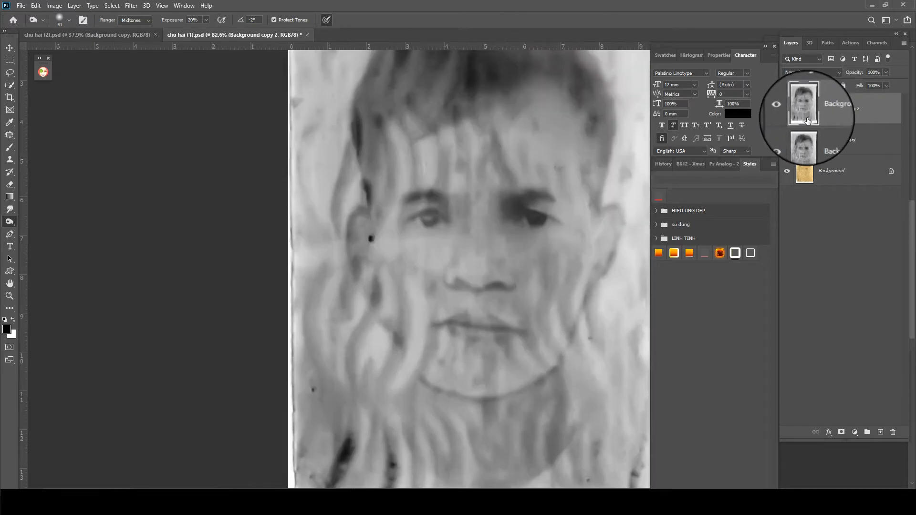
click(826, 139)
drag(826, 141, 824, 100)
click(787, 108)
click(827, 141)
scroll(524, 224, up, 1)
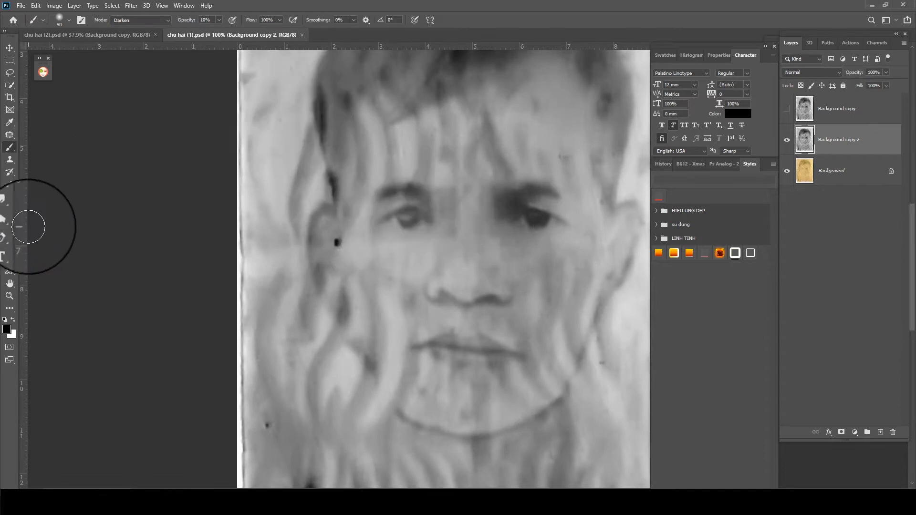
Burn the pale area of the forehead in the midtones range and set the Burn tool's exposure to 13%.
right_click(10, 221)
click(38, 230)
drag(522, 143, 488, 146)
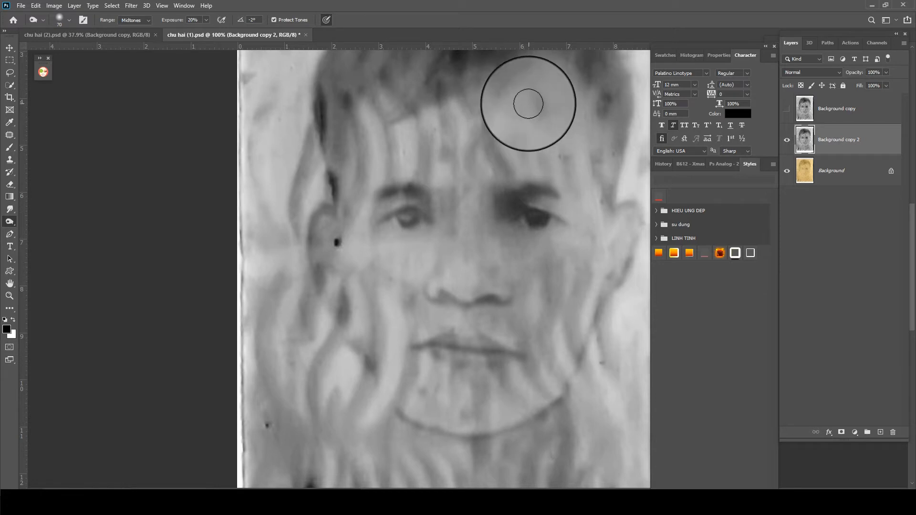
drag(205, 32, 204, 32)
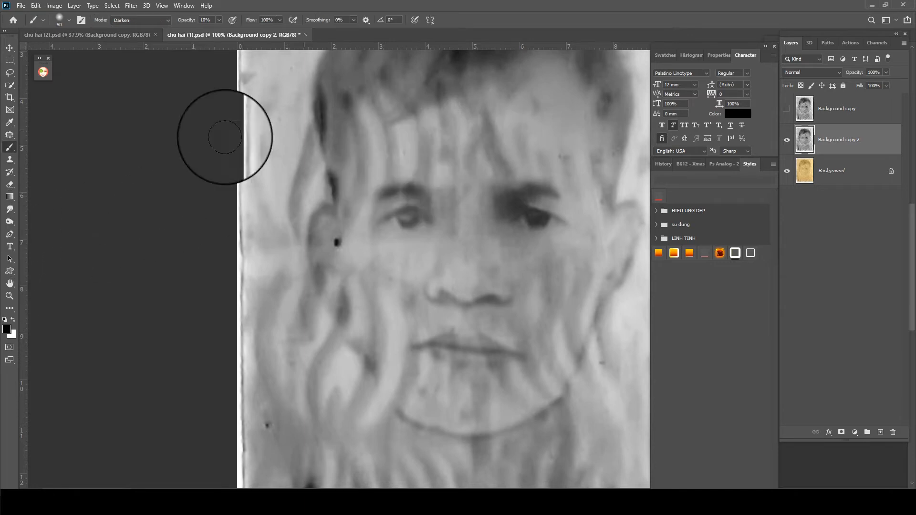
Switch to the Mixer Brush and set its Wet value to 13% for blending the skin.
key(b)
right_click(10, 151)
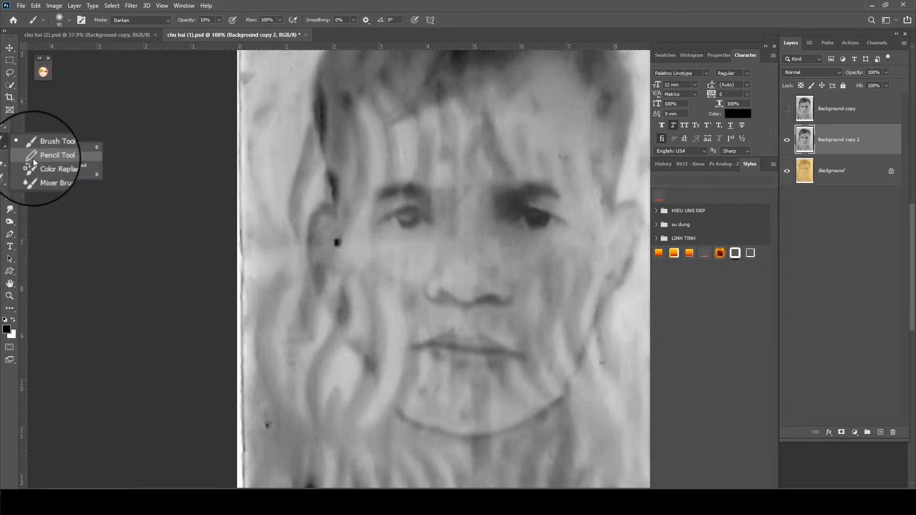
click(38, 175)
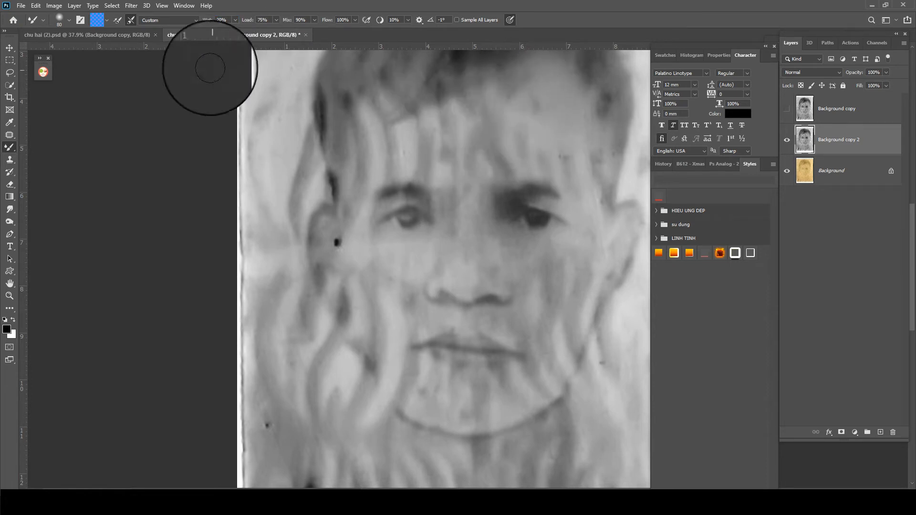
click(235, 20)
drag(235, 31, 233, 32)
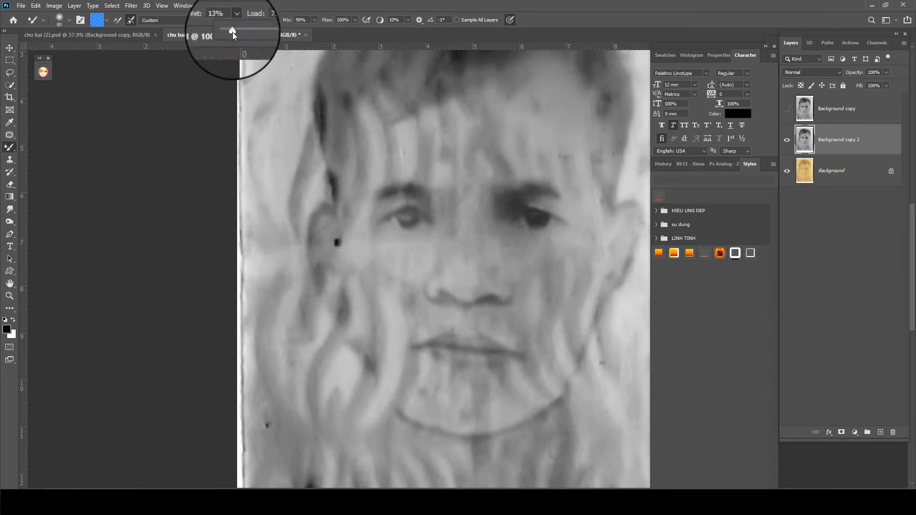
click(384, 147)
Blend the vertical stain streaks across the forehead with a 60 px Mixer Brush.
key(bracketleft)
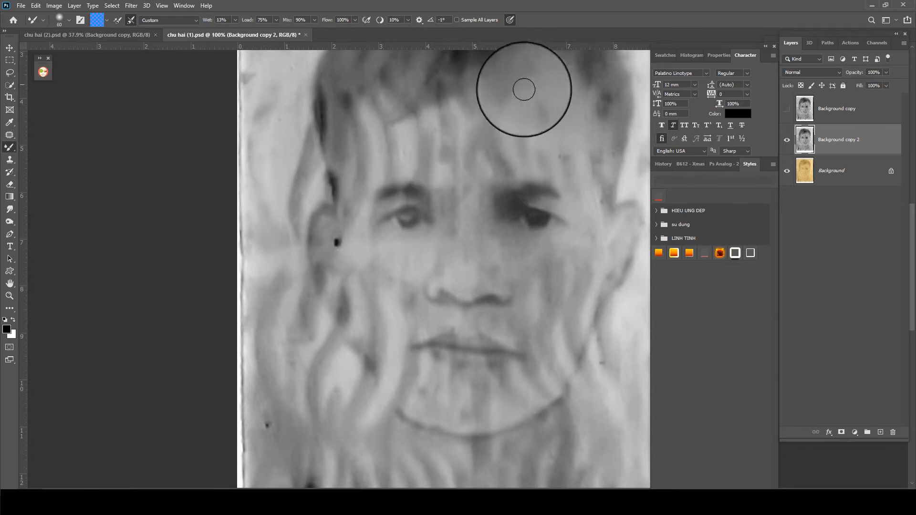
mouse_move(566, 145)
mouse_down()
mouse_move(499, 172)
mouse_move(544, 111)
mouse_move(502, 133)
mouse_move(481, 162)
mouse_up()
scroll(482, 162, up, 2)
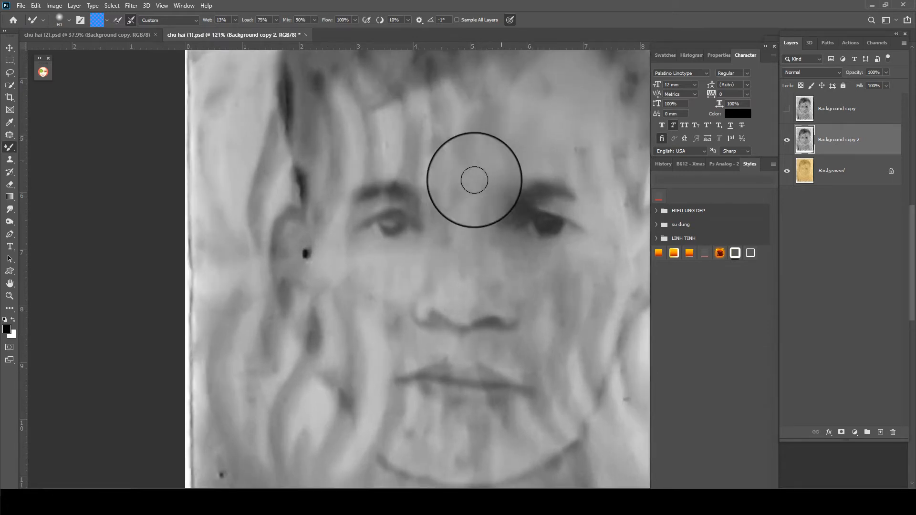
mouse_move(417, 115)
mouse_down()
mouse_move(464, 88)
mouse_move(445, 97)
mouse_move(411, 144)
mouse_move(419, 163)
mouse_move(453, 158)
mouse_up()
Smooth the skin around the left-hand eyebrow and above it with a 45 px Mixer Brush.
key(bracketleft)
key(bracketleft)
mouse_move(403, 191)
mouse_down()
mouse_move(435, 172)
mouse_move(391, 177)
mouse_move(370, 207)
mouse_move(404, 210)
mouse_move(413, 198)
mouse_move(420, 223)
mouse_move(433, 201)
mouse_up()
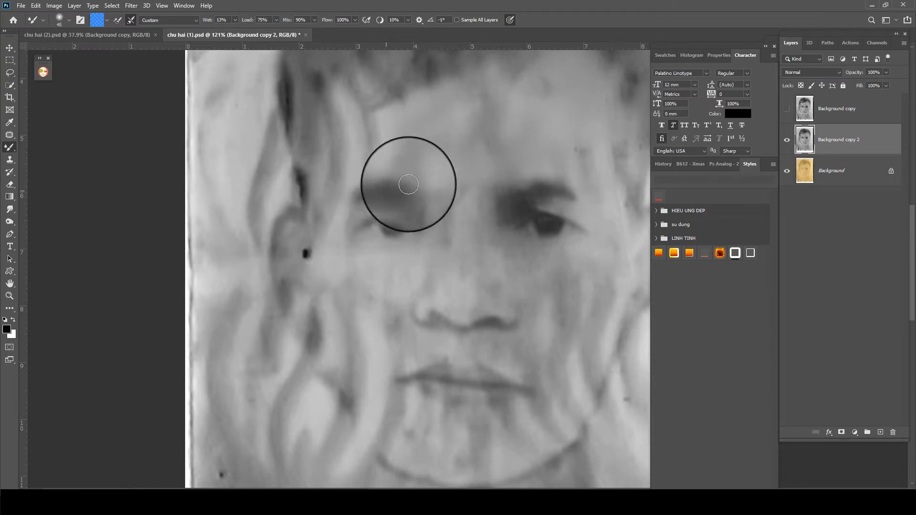
mouse_move(366, 177)
mouse_down()
mouse_move(345, 152)
mouse_move(372, 129)
mouse_move(437, 153)
mouse_up()
scroll(449, 205, up, 1)
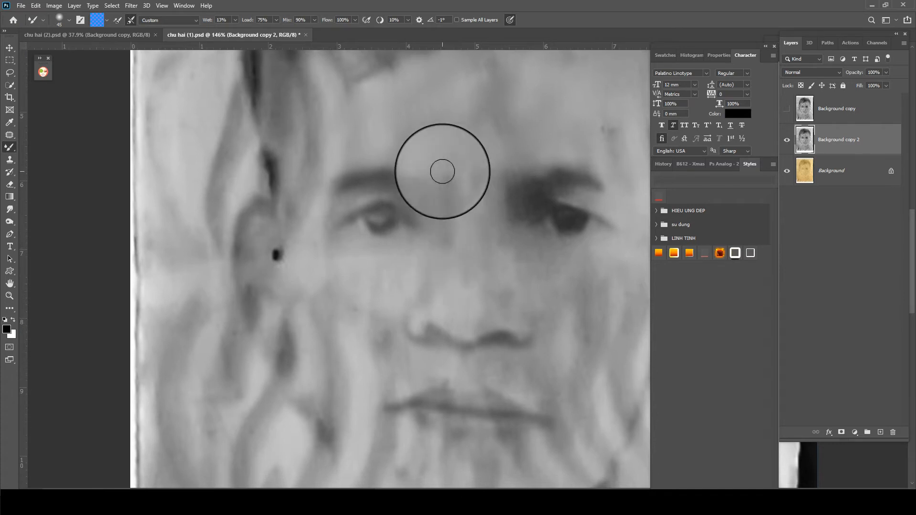
Remove the black spot beside the left-hand ear with the Spot Healing Brush and save the document.
drag(322, 209, 352, 185)
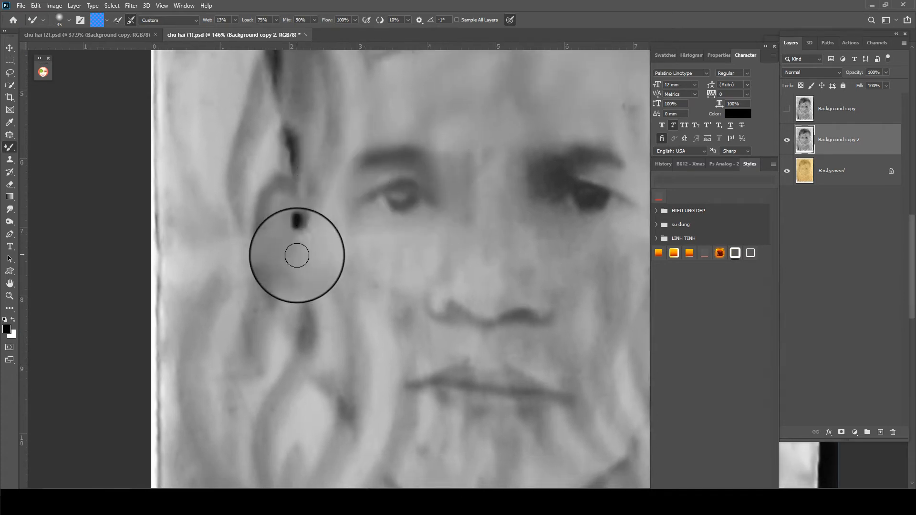
key(j)
key(shift+j)
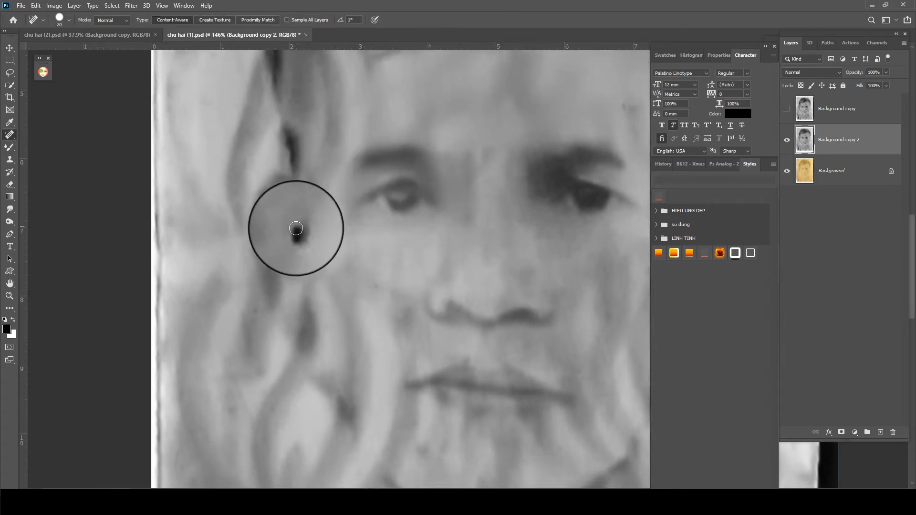
drag(301, 235, 301, 239)
mouse_move(438, 235)
mouse_down()
mouse_move(415, 192)
mouse_move(384, 165)
mouse_up()
key(ctrl+s)
Blend the stains on the cheeks, around the nose and below the lips with the Mixer Brush.
key(b)
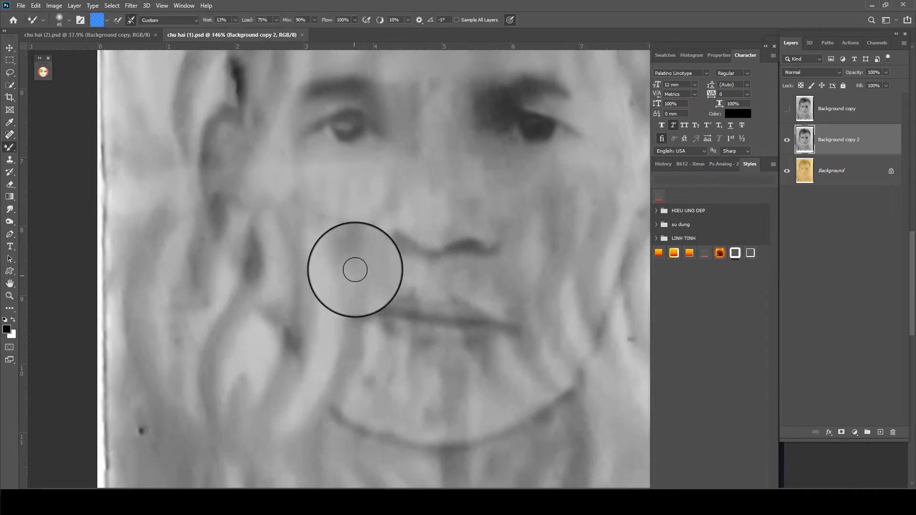
drag(403, 148, 358, 238)
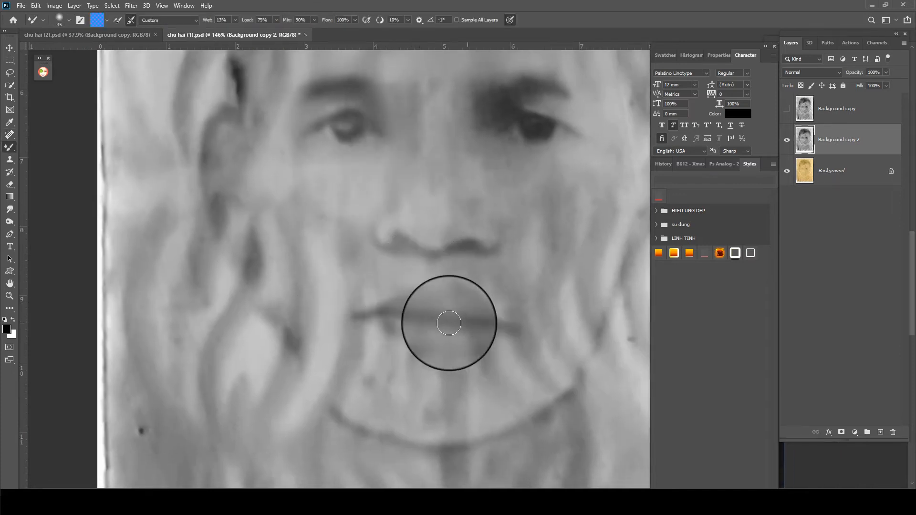
scroll(464, 334, down, 1)
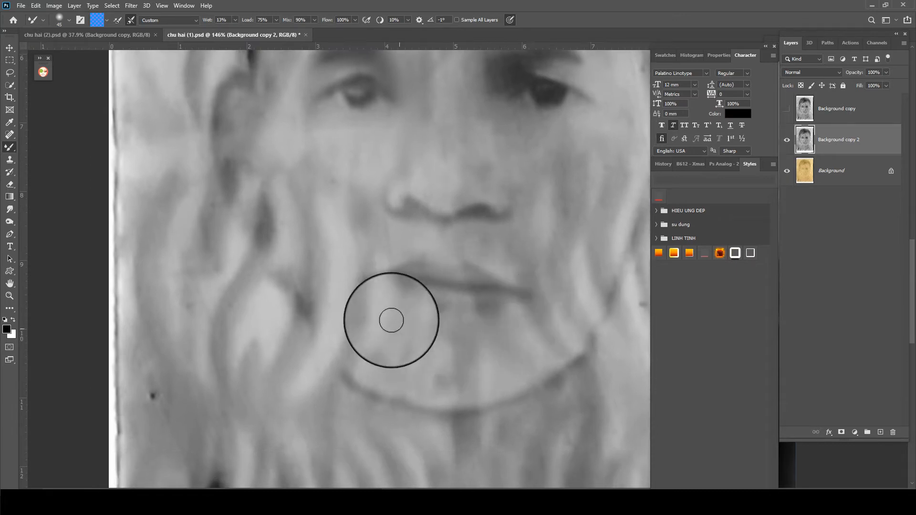
scroll(526, 256, down, 1)
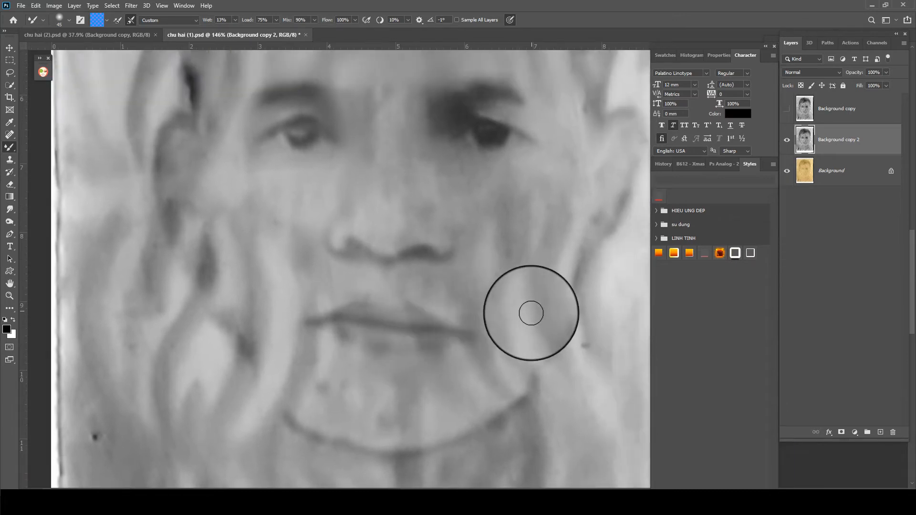
scroll(508, 364, left, 2)
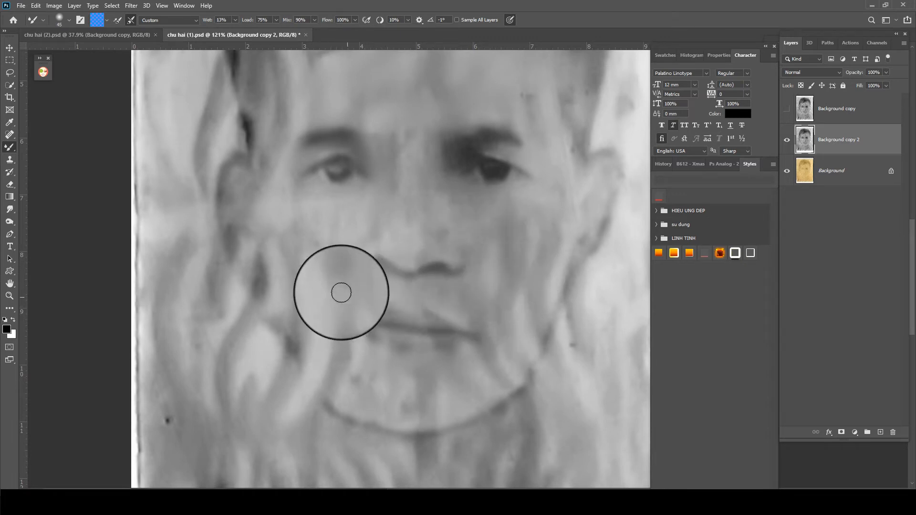
scroll(381, 321, up, 1)
Burn the lips and nostrils at 13% exposure to define them, undoing the last stroke.
key(o)
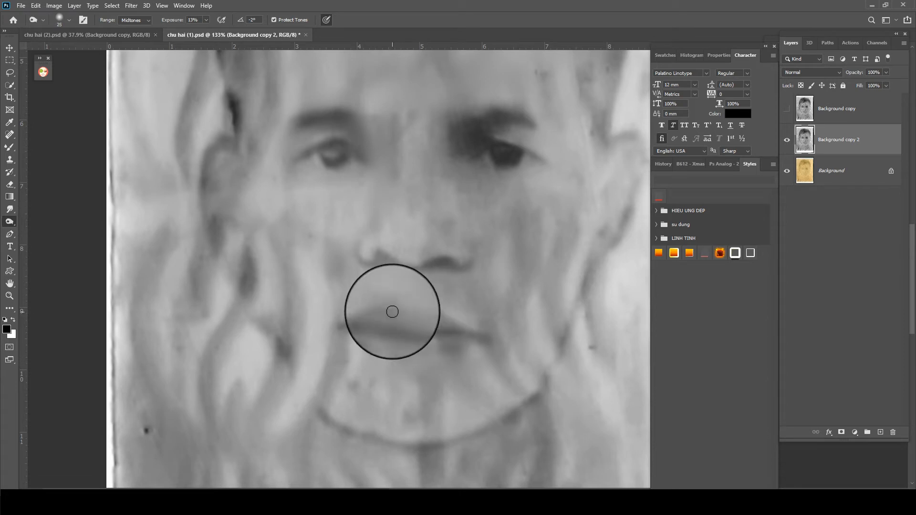
scroll(410, 300, down, 4)
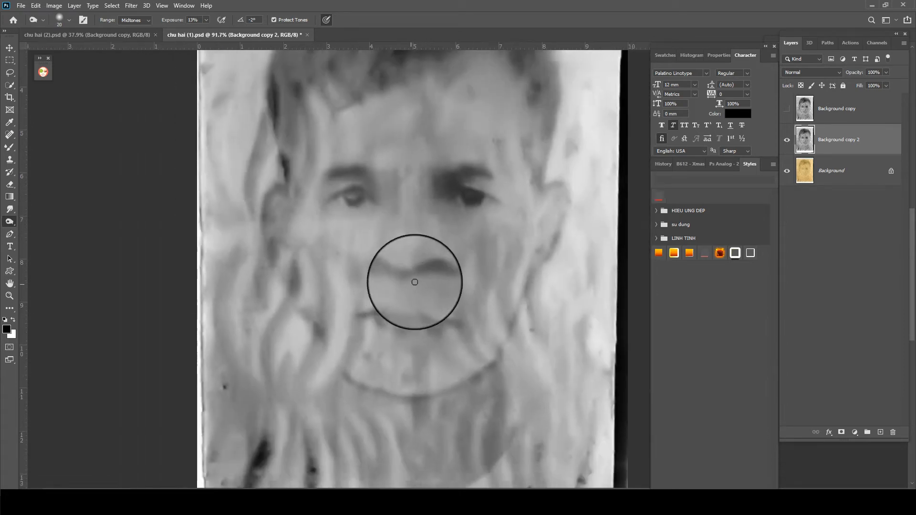
scroll(425, 253, up, 2)
key(ctrl+z)
Blend the wavy streaks on the right-hand cheek and jaw with an enlarged Mixer Brush.
key(b)
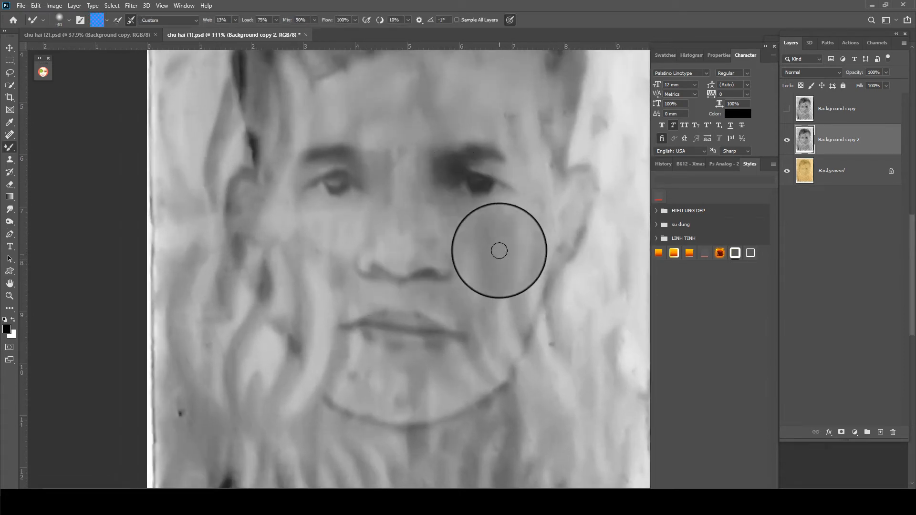
key(bracketright)
key(bracketright)
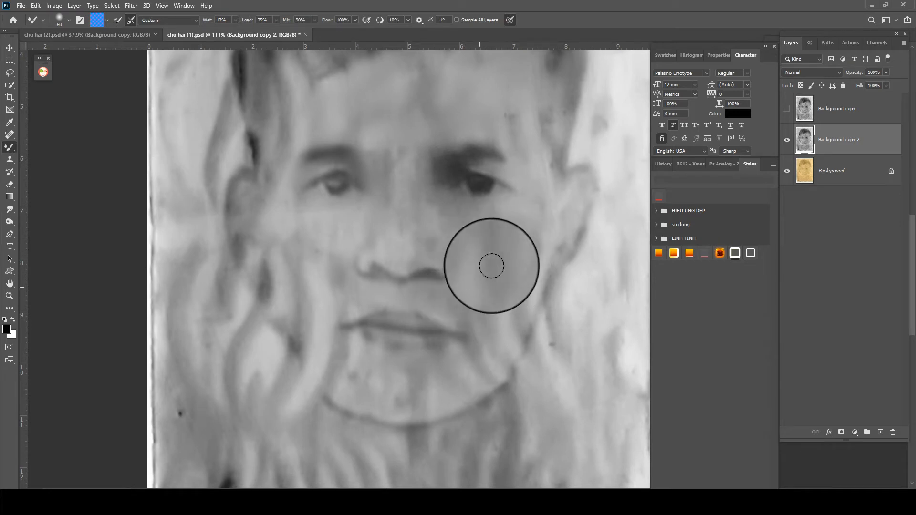
key(bracketright)
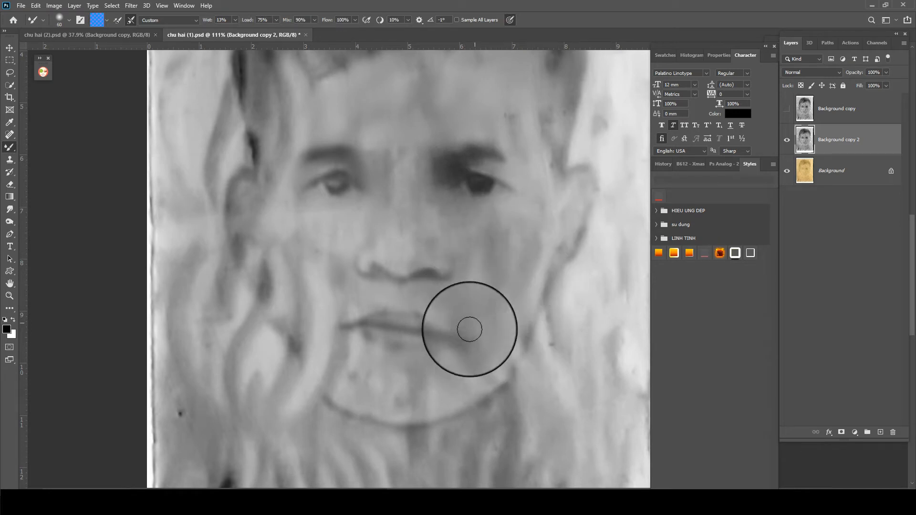
Smooth the streaks around the mouth corners and across the chin with the Mixer Brush, adjusting its size to each area.
key(bracketleft)
key(bracketleft)
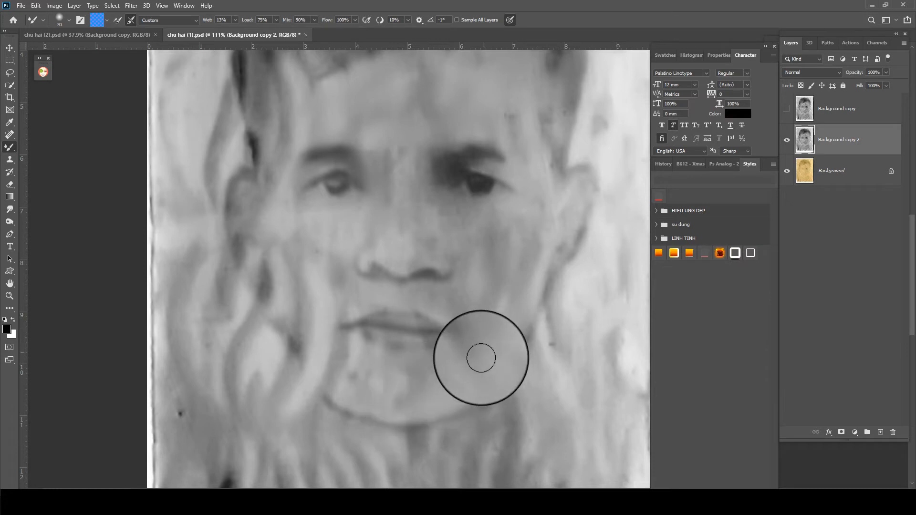
key(bracketleft)
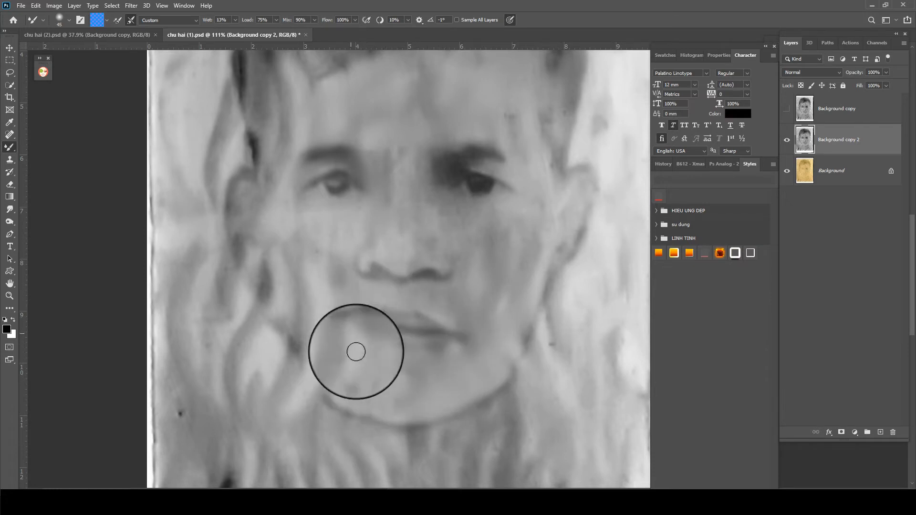
key(bracketright)
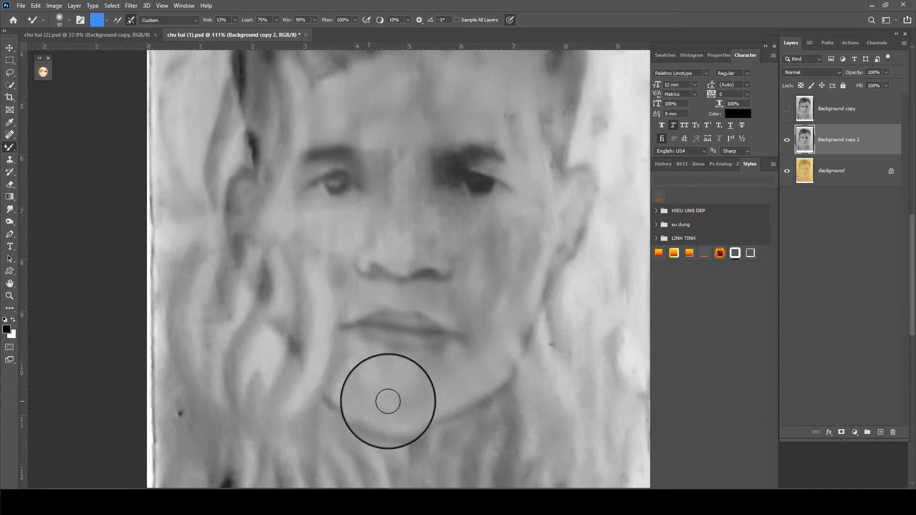
key(bracketright)
key(bracketright)
key(bracketleft)
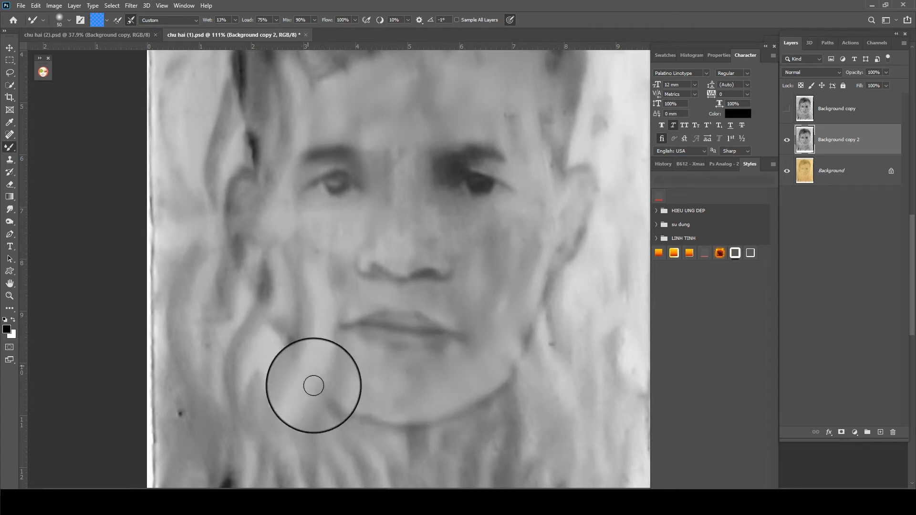
Set the Mixer Brush's Wet value to 100% and blend the wavy streaks along the left-hand cheek and jawline.
key(0)
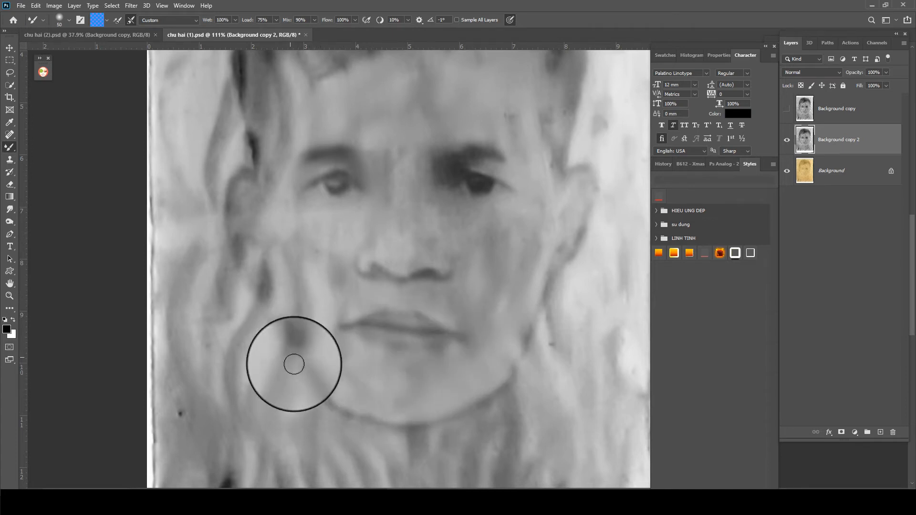
scroll(306, 347, down, 1)
scroll(306, 347, down, 1)
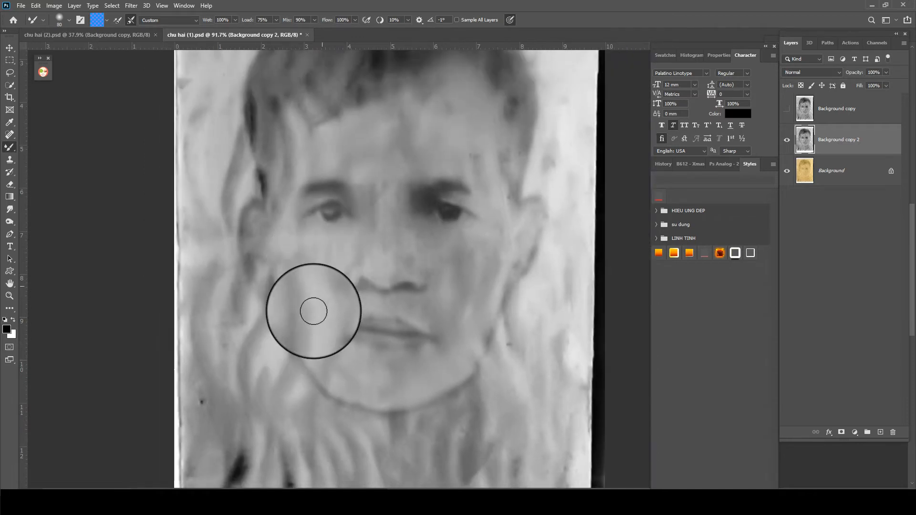
key(bracketright)
key(bracketright)
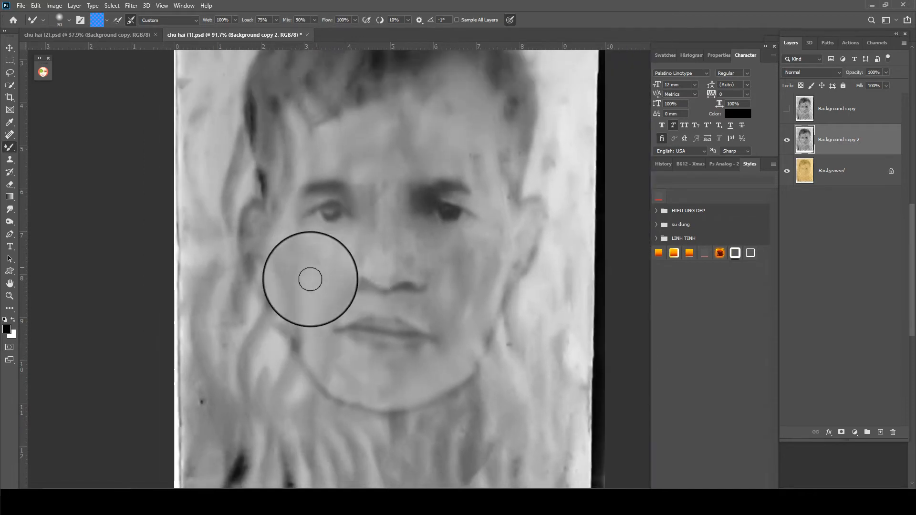
key(bracketleft)
Blend the streaks between the left-hand ear, temple and hairline with the Mixer Brush.
mouse_move(278, 242)
mouse_down()
mouse_move(256, 269)
mouse_move(266, 284)
mouse_move(285, 266)
mouse_move(271, 199)
mouse_move(278, 244)
mouse_move(274, 184)
mouse_move(296, 141)
mouse_up()
key(bracketleft)
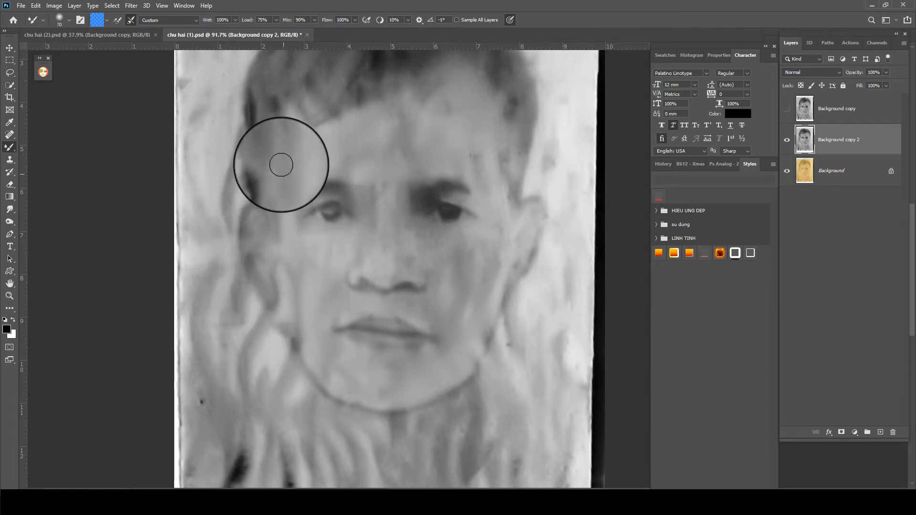
key(bracketright)
key(bracketright)
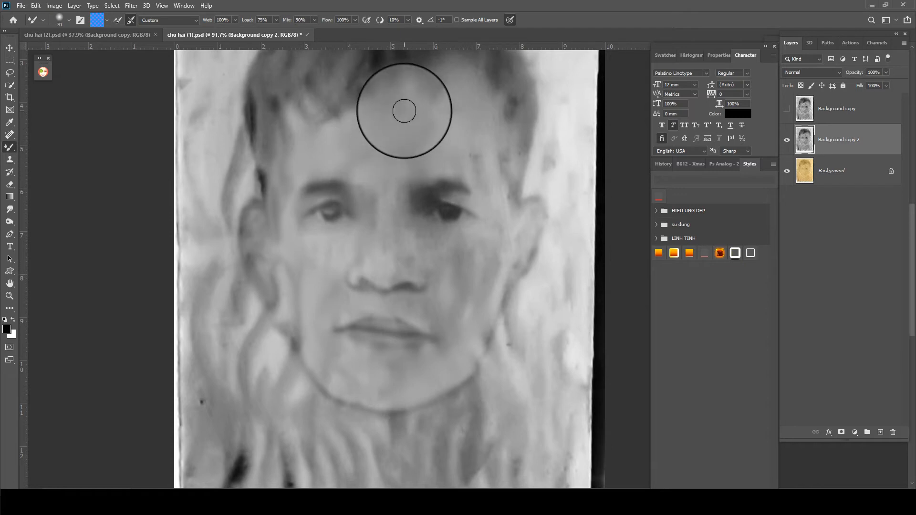
Smooth the forehead with a 100 px Mixer Brush at 10% Wet, undoing the last stroke.
key(bracketright)
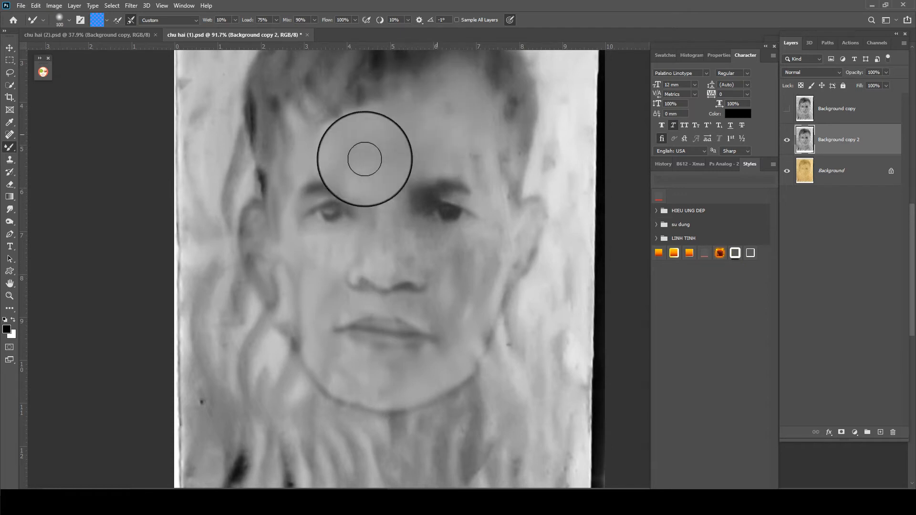
drag(370, 176, 333, 161)
key(ctrl+z)
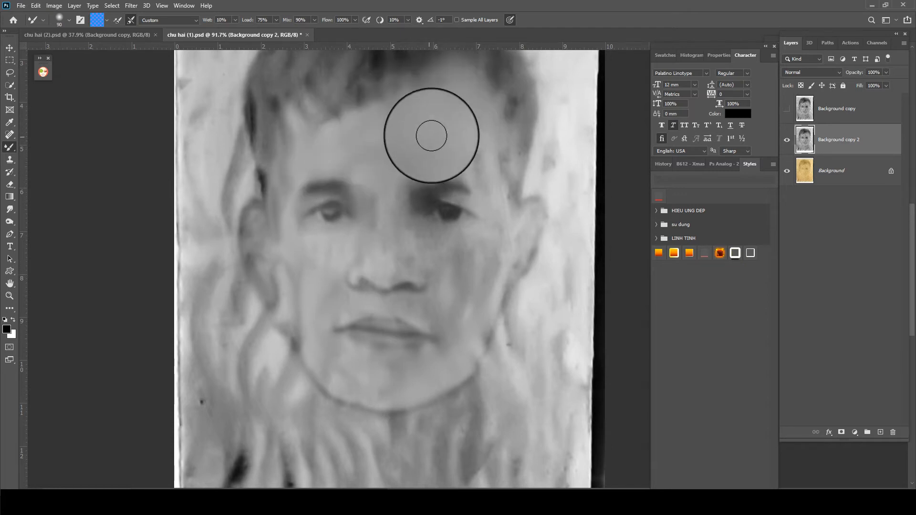
Blend the stains on the right-hand temple with a smaller Mixer Brush, undoing the last stroke beside the eye.
key(bracketleft)
key(bracketleft)
key(bracketleft)
mouse_move(476, 160)
mouse_down()
mouse_move(451, 186)
mouse_move(478, 198)
mouse_up()
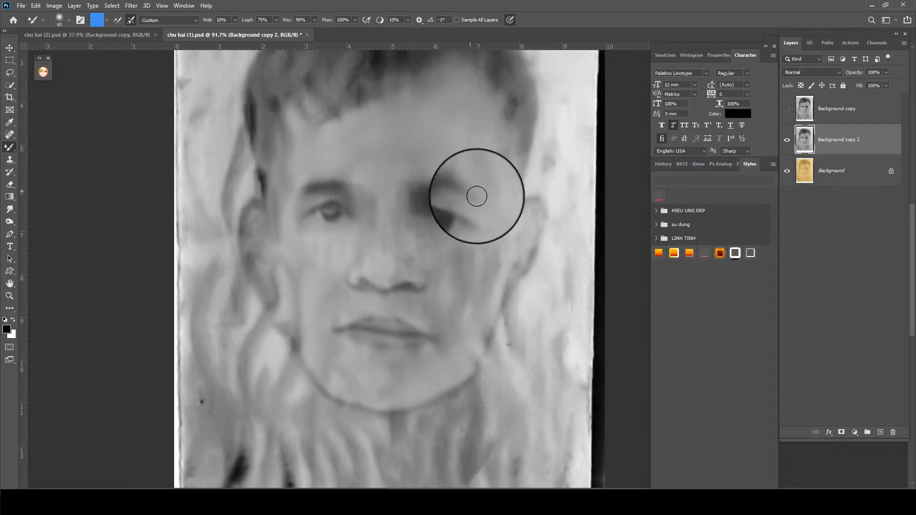
key(ctrl+z)
Smooth the dark streaks on the right-hand cheek beside the nose with an 80 px Mixer Brush.
key(bracketright)
key(bracketright)
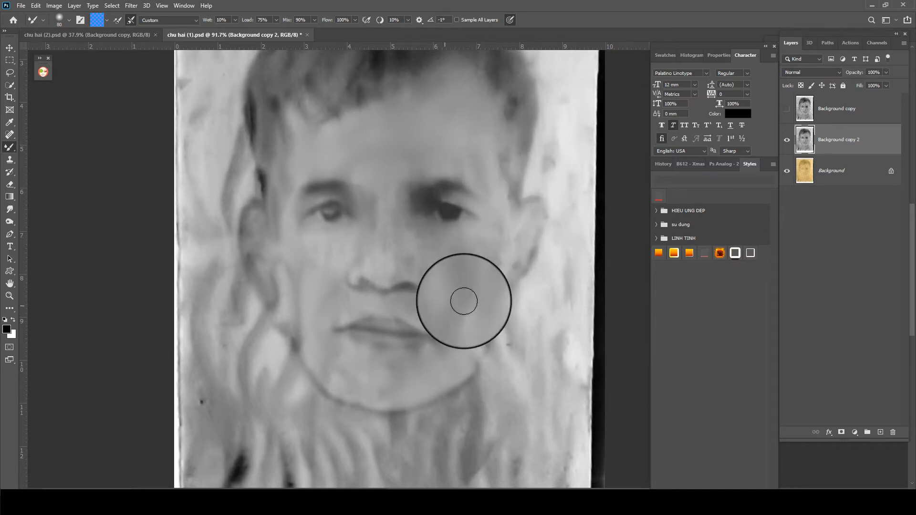
mouse_move(463, 301)
mouse_down()
mouse_move(456, 253)
mouse_move(462, 313)
mouse_move(447, 313)
mouse_up()
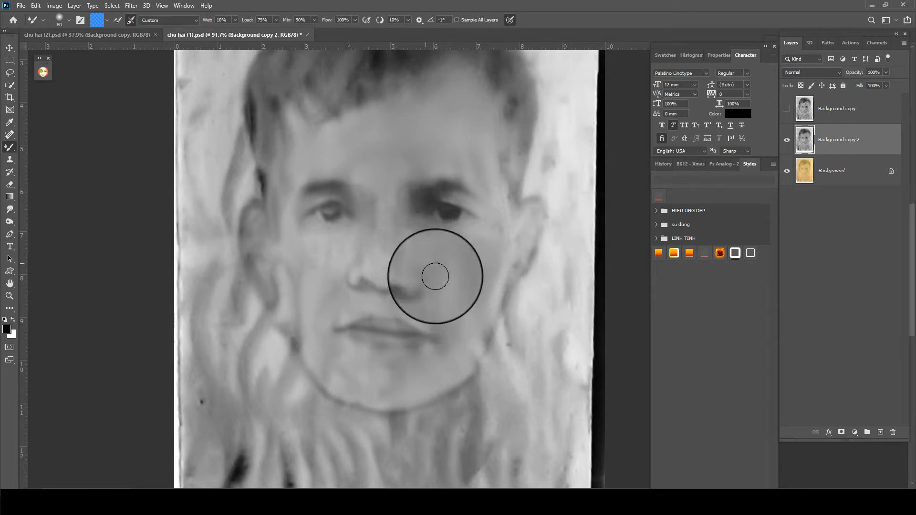
Blend the skin from the right-hand cheek across the nose with the Mixer Brush, undoing the last stroke.
mouse_move(435, 276)
mouse_down()
mouse_move(416, 243)
mouse_move(415, 265)
mouse_move(383, 226)
mouse_move(388, 258)
mouse_move(376, 183)
mouse_move(363, 243)
mouse_move(369, 261)
mouse_move(349, 259)
mouse_move(371, 217)
mouse_move(351, 180)
mouse_move(320, 168)
mouse_move(270, 201)
mouse_move(260, 243)
mouse_move(276, 311)
mouse_move(257, 241)
mouse_move(269, 286)
mouse_move(324, 240)
mouse_move(323, 250)
mouse_move(287, 237)
mouse_move(325, 245)
mouse_move(306, 246)
mouse_move(334, 235)
mouse_up()
scroll(371, 260, up, 3)
key(bracketleft)
key(bracketleft)
key(ctrl+z)
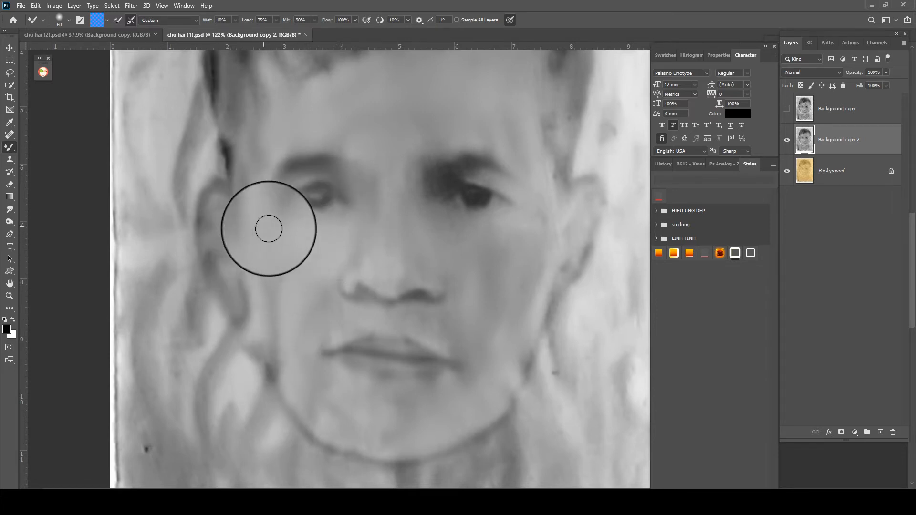
Smooth the left-hand cheek, nose bridge, chin and temple with the Mixer Brush, varying its size for each area.
key(bracketleft)
mouse_move(333, 273)
mouse_down()
mouse_move(349, 257)
mouse_move(339, 263)
mouse_move(357, 274)
mouse_move(373, 228)
mouse_move(374, 189)
mouse_move(327, 153)
mouse_move(351, 154)
mouse_move(379, 192)
mouse_move(372, 276)
mouse_move(355, 251)
mouse_move(362, 259)
mouse_move(366, 243)
mouse_move(384, 238)
mouse_move(413, 275)
mouse_move(395, 288)
mouse_move(409, 300)
mouse_move(394, 313)
mouse_move(453, 342)
mouse_move(404, 339)
mouse_move(440, 360)
mouse_move(354, 354)
mouse_move(438, 364)
mouse_move(362, 365)
mouse_move(466, 374)
mouse_move(403, 392)
mouse_move(358, 372)
mouse_move(372, 377)
mouse_move(338, 332)
mouse_move(333, 340)
mouse_move(352, 329)
mouse_move(339, 326)
mouse_move(345, 312)
mouse_move(326, 298)
mouse_move(357, 260)
mouse_move(371, 273)
mouse_move(405, 148)
mouse_move(424, 223)
mouse_up()
key(bracketright)
key(bracketright)
mouse_move(297, 392)
mouse_down()
mouse_move(355, 439)
mouse_move(336, 421)
mouse_move(398, 419)
mouse_move(313, 375)
mouse_move(363, 393)
mouse_up()
key(bracketleft)
mouse_move(330, 365)
mouse_down()
mouse_move(364, 345)
mouse_move(491, 359)
mouse_move(497, 404)
mouse_move(522, 354)
mouse_move(499, 420)
mouse_move(539, 278)
mouse_move(540, 307)
mouse_move(496, 320)
mouse_move(497, 349)
mouse_move(510, 337)
mouse_move(488, 250)
mouse_move(466, 305)
mouse_move(460, 248)
mouse_move(531, 207)
mouse_move(539, 227)
mouse_move(544, 157)
mouse_move(546, 251)
mouse_move(530, 287)
mouse_move(547, 199)
mouse_move(489, 227)
mouse_move(480, 270)
mouse_move(393, 248)
mouse_move(226, 280)
mouse_move(277, 326)
mouse_move(308, 269)
mouse_move(276, 272)
mouse_move(267, 288)
mouse_move(293, 339)
mouse_move(268, 315)
mouse_move(267, 341)
mouse_move(317, 263)
mouse_move(275, 292)
mouse_move(289, 277)
mouse_move(280, 272)
mouse_move(262, 314)
mouse_move(296, 396)
mouse_move(254, 321)
mouse_move(295, 353)
mouse_move(258, 290)
mouse_move(216, 305)
mouse_move(251, 349)
mouse_move(246, 270)
mouse_move(233, 252)
mouse_move(220, 259)
mouse_move(209, 221)
mouse_move(215, 195)
mouse_move(271, 135)
mouse_up()
scroll(310, 153, down, 4)
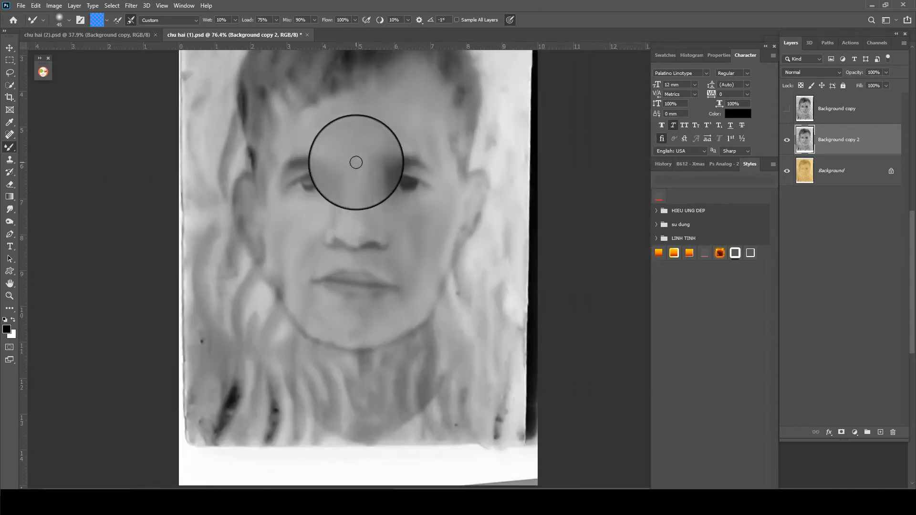
Blend the blotchy hair and hairline into smooth tones with a larger Mixer Brush.
scroll(354, 163, up, 3)
key(bracketright)
key(bracketright)
key(bracketright)
key(bracketright)
key(bracketright)
mouse_move(345, 156)
mouse_down()
mouse_move(396, 140)
mouse_move(344, 174)
mouse_move(362, 123)
mouse_move(340, 153)
mouse_move(365, 104)
mouse_move(300, 126)
mouse_move(290, 104)
mouse_move(312, 87)
mouse_move(279, 103)
mouse_move(323, 78)
mouse_move(271, 115)
mouse_move(279, 127)
mouse_move(293, 118)
mouse_move(263, 148)
mouse_move(256, 199)
mouse_move(315, 108)
mouse_move(289, 149)
mouse_move(285, 142)
mouse_move(341, 107)
mouse_move(288, 191)
mouse_move(315, 164)
mouse_move(297, 165)
mouse_move(415, 99)
mouse_move(337, 151)
mouse_move(318, 147)
mouse_move(364, 99)
mouse_move(290, 169)
mouse_move(376, 94)
mouse_move(330, 92)
mouse_move(311, 114)
mouse_move(289, 103)
mouse_move(375, 88)
mouse_move(415, 95)
mouse_move(367, 80)
mouse_move(428, 77)
mouse_move(426, 113)
mouse_move(370, 144)
mouse_move(384, 136)
mouse_move(460, 162)
mouse_move(468, 230)
mouse_move(453, 131)
mouse_move(462, 193)
mouse_up()
Soften the right-hand eyebrow with a 35 px Mixer Brush.
key(bracketleft)
key(bracketleft)
key(bracketleft)
key(bracketleft)
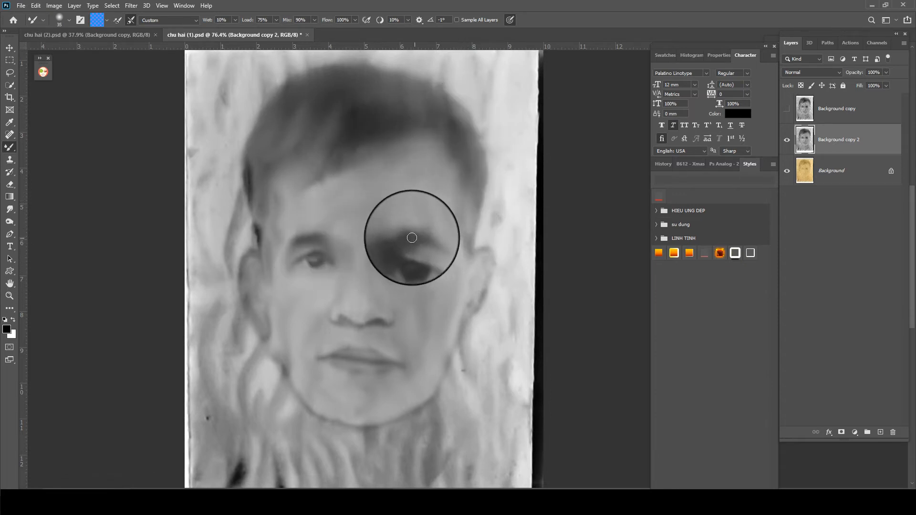
mouse_move(412, 237)
mouse_down()
mouse_move(391, 237)
mouse_move(438, 246)
mouse_move(408, 237)
mouse_up()
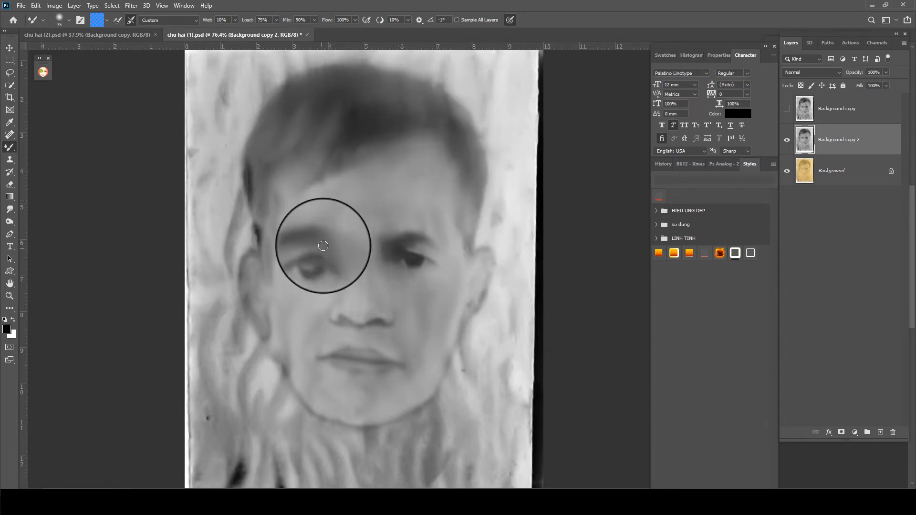
key(bracketright)
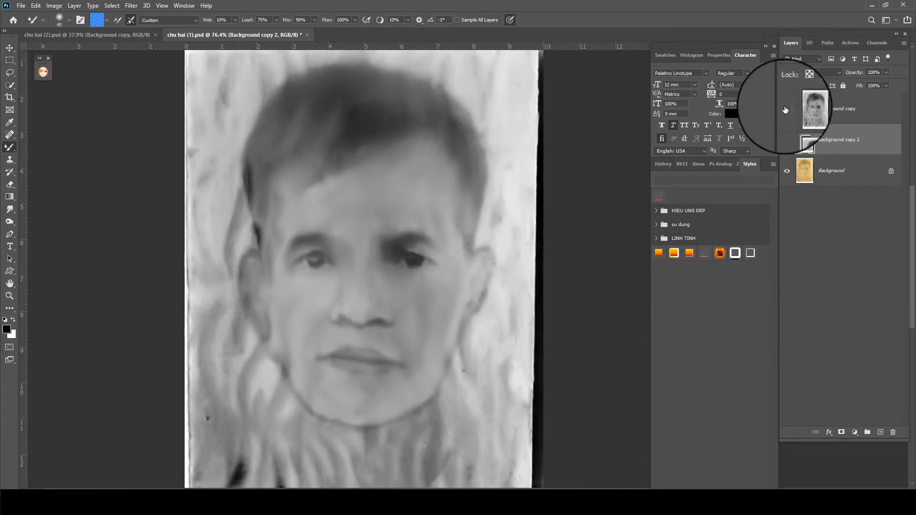
Compare the retouched portrait with the Background copy layer by briefly showing that layer.
click(786, 109)
click(786, 108)
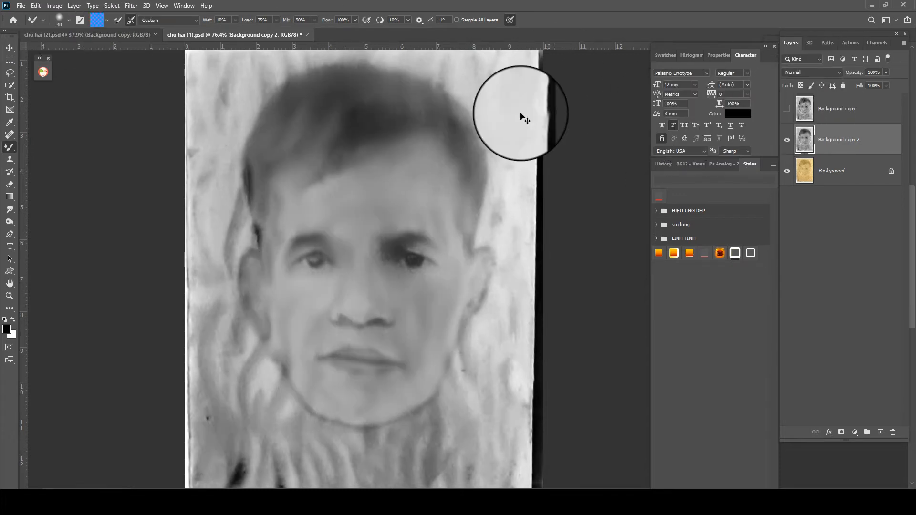
key(ctrl+minus)
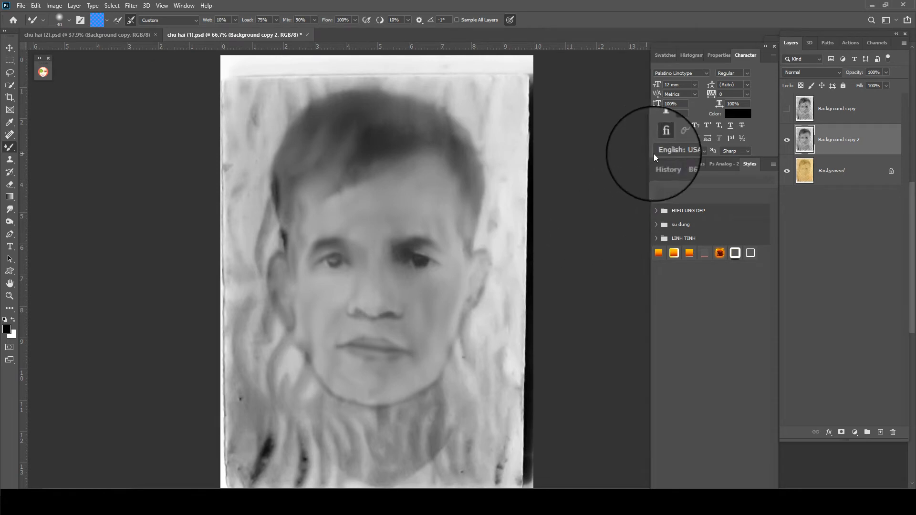
Brighten the midtones of the Background copy 2 layer by raising its RGB curve slightly in Curves.
click(54, 6)
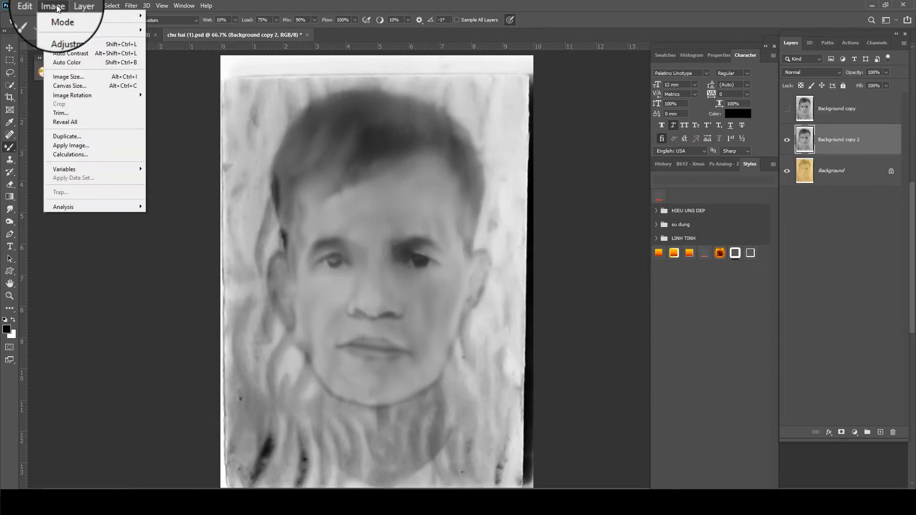
mouse_move(66, 32)
click(236, 51)
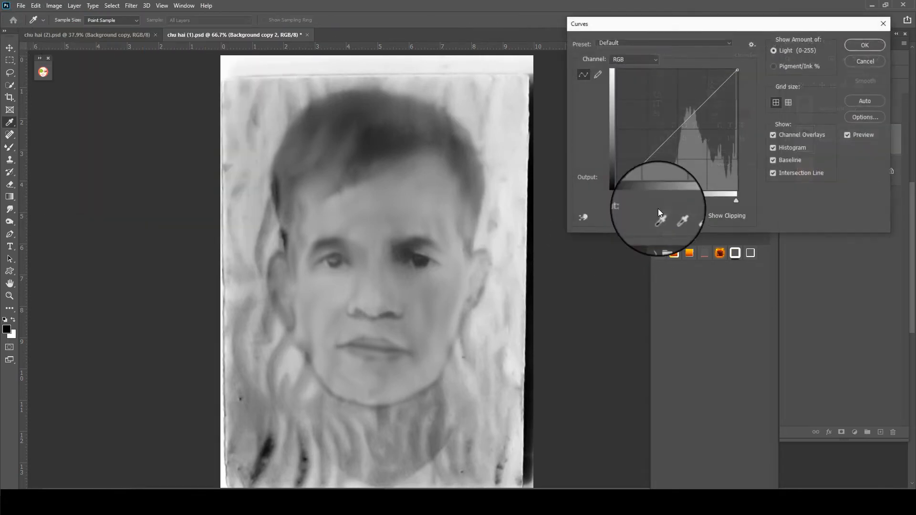
drag(674, 124, 673, 122)
key(Return)
scroll(357, 253, up, 4)
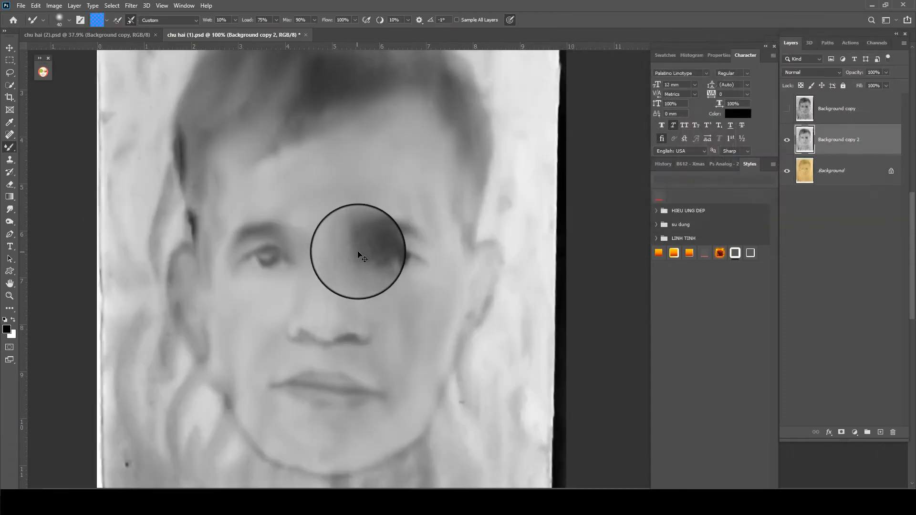
key(shift+b)
key(bracketleft)
key(bracketleft)
key(bracketleft)
key(bracketleft)
key(bracketleft)
key(bracketleft)
key(bracketleft)
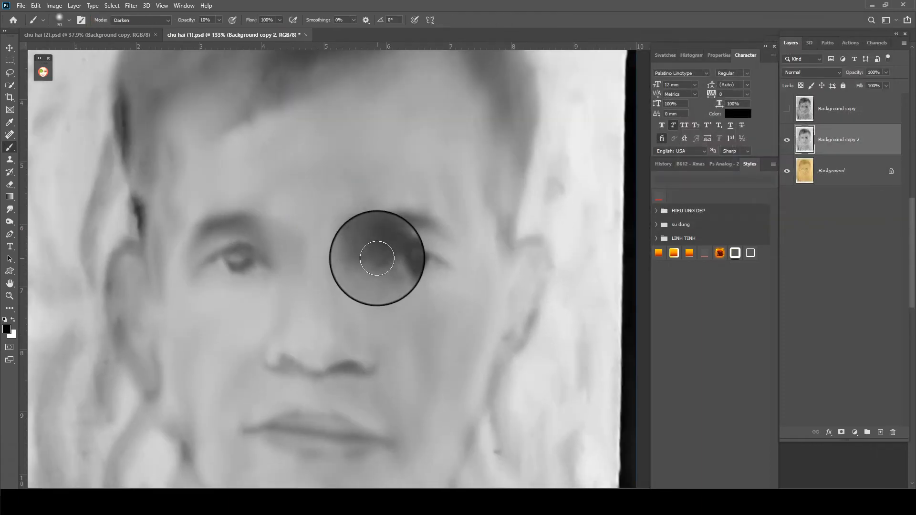
key(bracketleft)
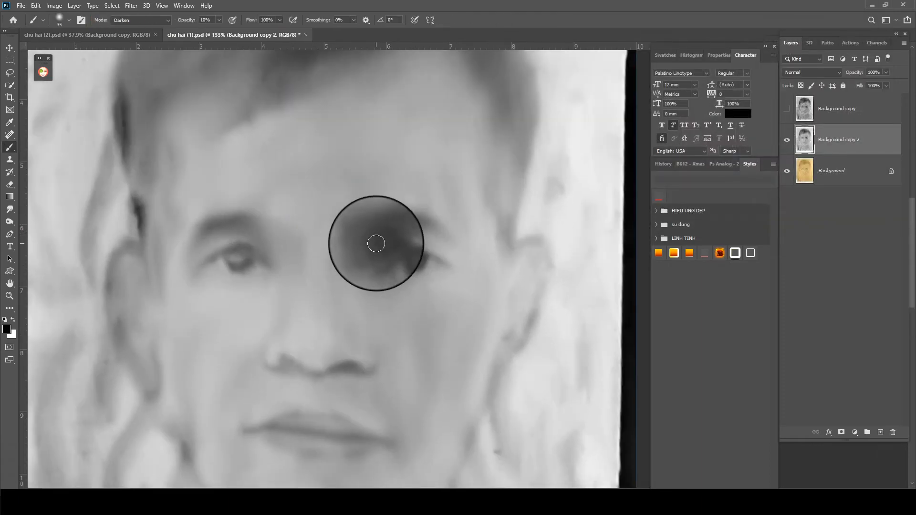
scroll(373, 245, up, 1)
key(shift+b)
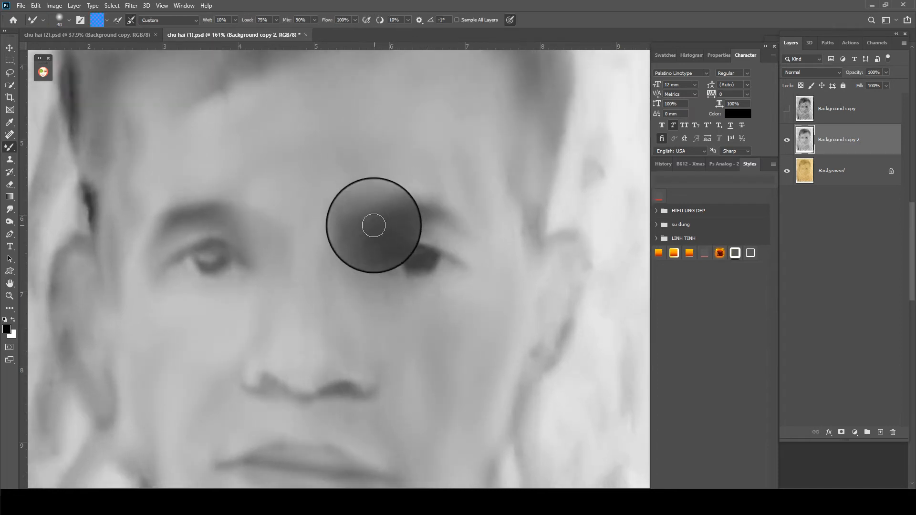
Blend the dark patch between the right-hand eyebrow and eye with a 40 px Mixer Brush and save the document.
mouse_move(373, 225)
mouse_down()
mouse_move(399, 229)
mouse_move(362, 222)
mouse_move(352, 190)
mouse_move(347, 255)
mouse_move(417, 230)
mouse_move(391, 236)
mouse_move(452, 227)
mouse_move(435, 264)
mouse_up()
key(ctrl+s)
Darken the eyelid lines, irises and eyebrows of both eyes with a small Burn tool set to Midtones at 10% exposure.
scroll(196, 266, up, 1)
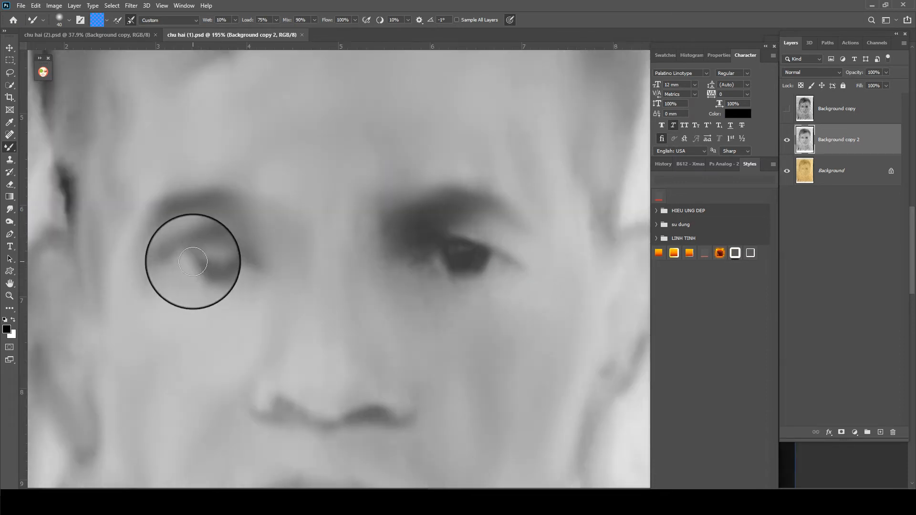
key(o)
mouse_move(164, 242)
mouse_down()
mouse_move(194, 265)
mouse_move(249, 264)
mouse_move(236, 246)
mouse_move(263, 272)
mouse_move(226, 246)
mouse_move(227, 260)
mouse_move(236, 264)
mouse_move(228, 244)
mouse_move(195, 257)
mouse_up()
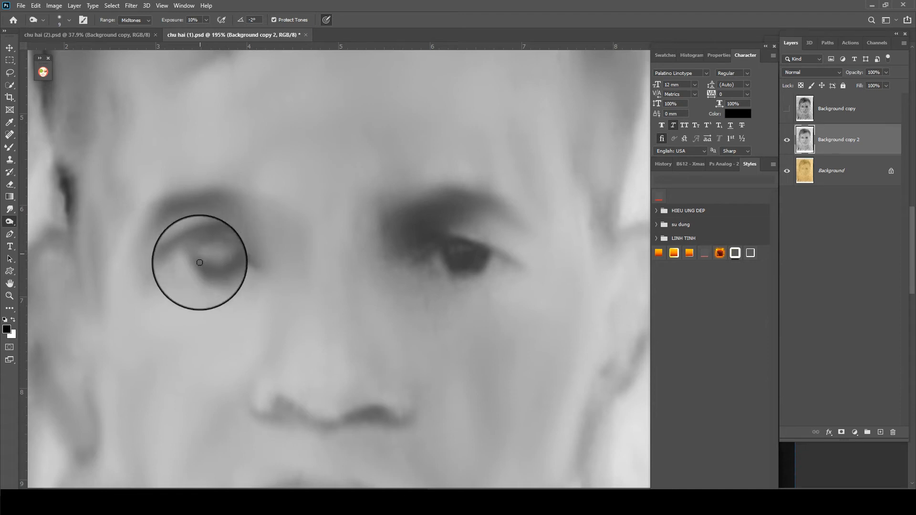
mouse_move(449, 248)
mouse_down()
mouse_move(480, 255)
mouse_move(458, 265)
mouse_move(473, 260)
mouse_move(455, 246)
mouse_move(525, 267)
mouse_move(516, 273)
mouse_move(468, 245)
mouse_move(465, 265)
mouse_move(443, 246)
mouse_move(467, 239)
mouse_move(442, 239)
mouse_move(409, 260)
mouse_move(447, 271)
mouse_move(487, 256)
mouse_up()
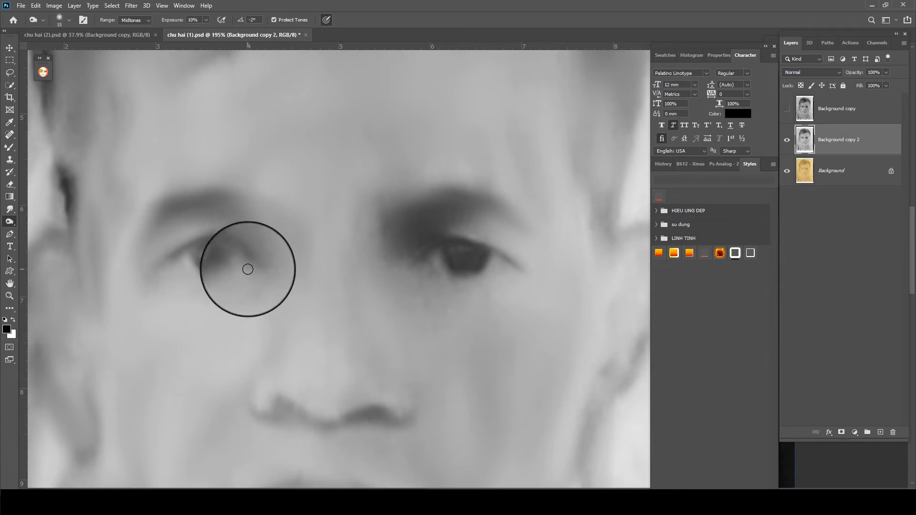
mouse_move(236, 206)
mouse_down()
mouse_move(142, 217)
mouse_move(213, 213)
mouse_move(191, 201)
mouse_up()
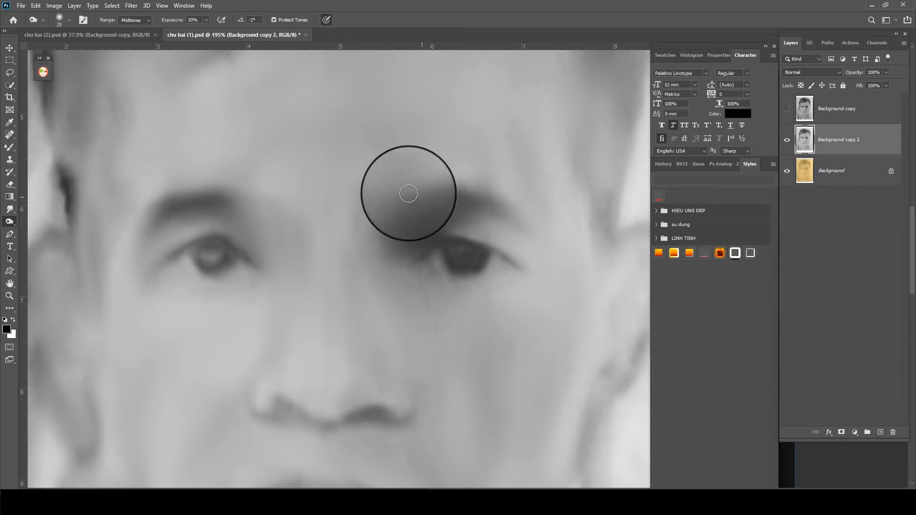
mouse_move(408, 193)
mouse_down()
mouse_move(474, 199)
mouse_move(507, 221)
mouse_move(429, 228)
mouse_move(446, 266)
mouse_up()
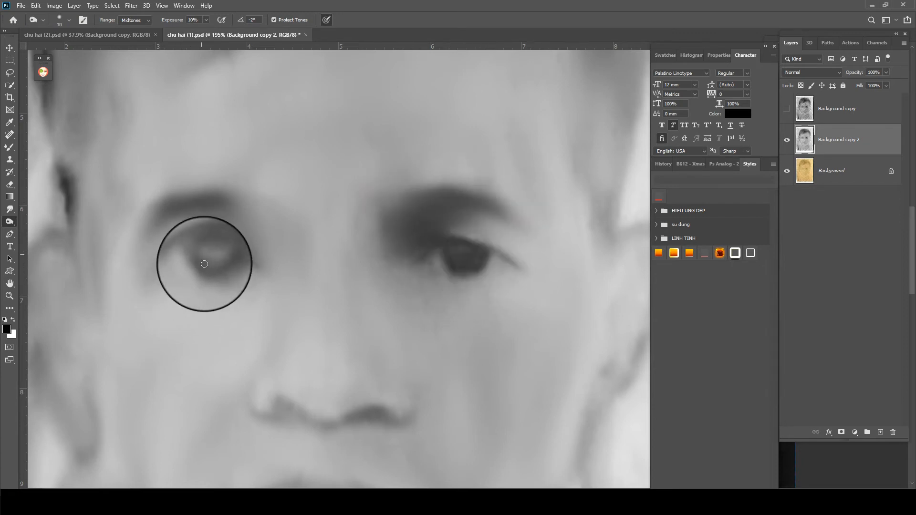
mouse_move(217, 267)
mouse_down()
mouse_move(192, 254)
mouse_move(221, 277)
mouse_move(254, 269)
mouse_move(225, 246)
mouse_move(171, 253)
mouse_up()
Lighten the whites of both eyes and the skin below the left-hand eye with the Dodge tool, Midtones at 10% exposure.
key(shift+o)
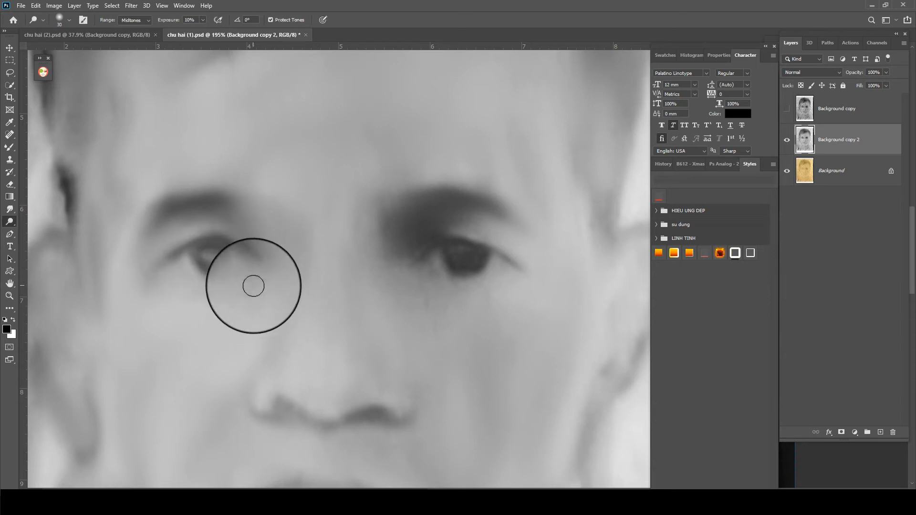
mouse_move(253, 286)
mouse_down()
mouse_move(240, 263)
mouse_move(180, 263)
mouse_up()
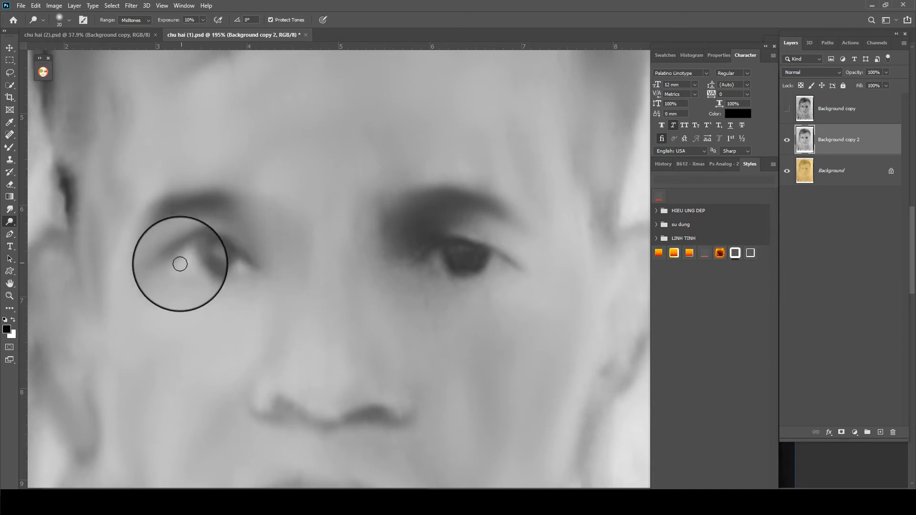
mouse_move(443, 251)
mouse_down()
mouse_move(445, 275)
mouse_move(428, 265)
mouse_move(491, 264)
mouse_up()
Darken the left-hand side of the nose around the nostril with a 20 px Burn tool at 10% exposure.
scroll(494, 267, down, 3)
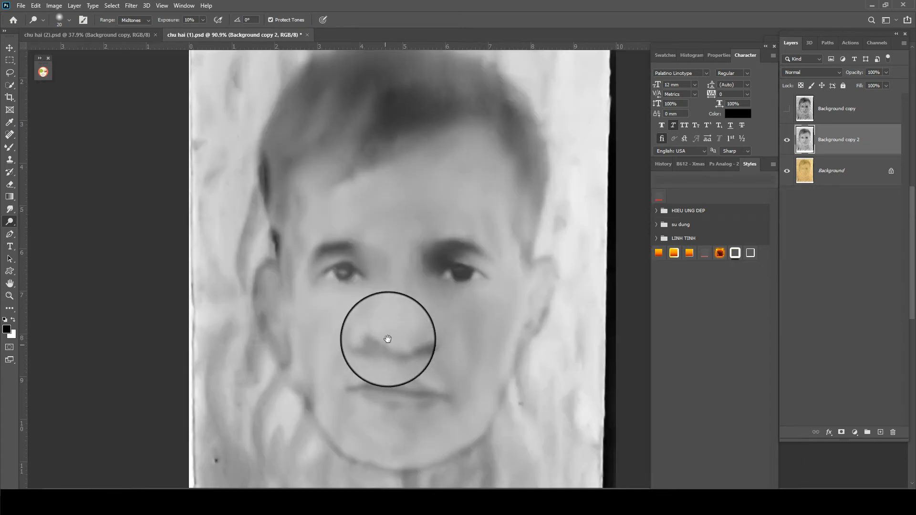
scroll(384, 267, up, 3)
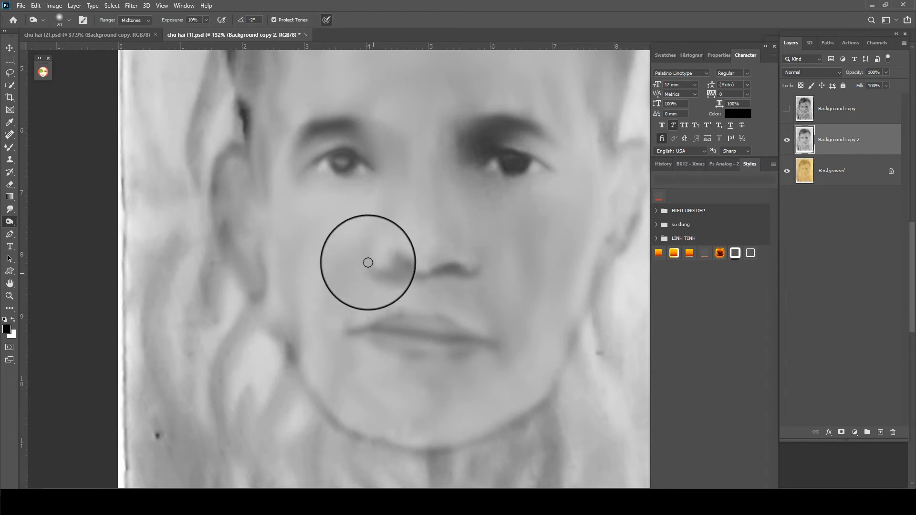
drag(375, 297, 397, 266)
Smooth the lips and the skin around the mouth with a 40 px Mixer Brush.
key(p)
click(474, 276)
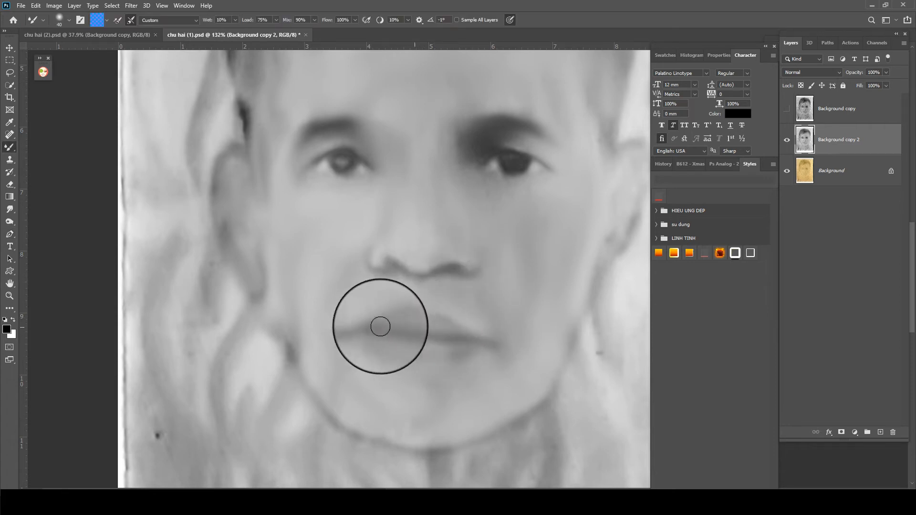
drag(381, 327, 444, 366)
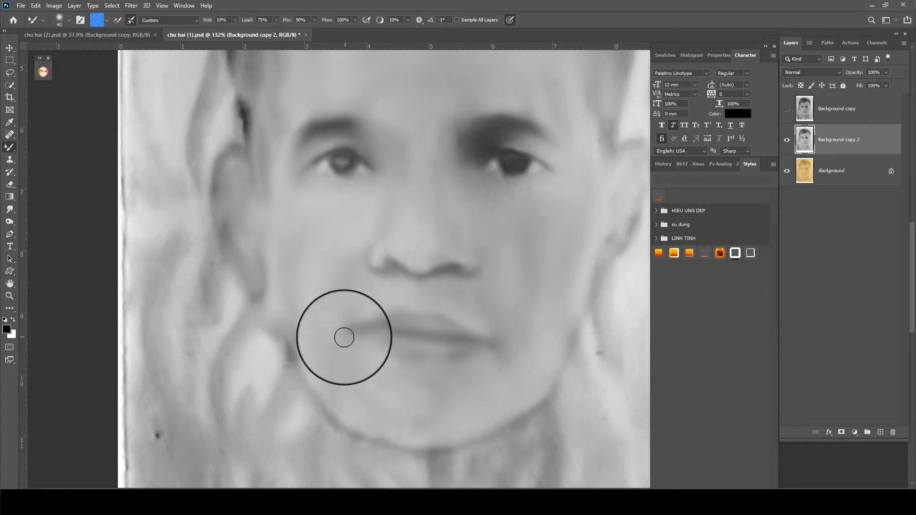
scroll(328, 288, down, 2)
scroll(316, 296, up, 1)
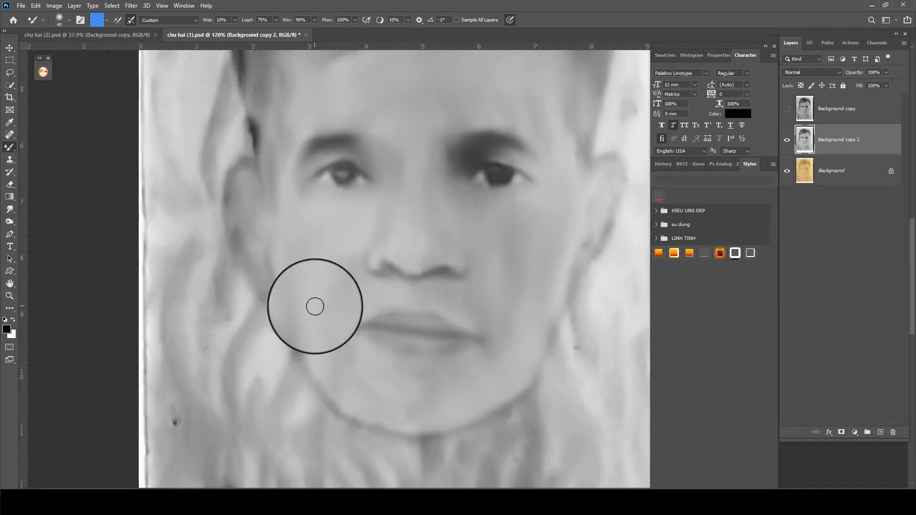
Burn in the fold beside the nose, the mouth, the jawline and the right-hand edge of the neck at 10% exposure.
key(o)
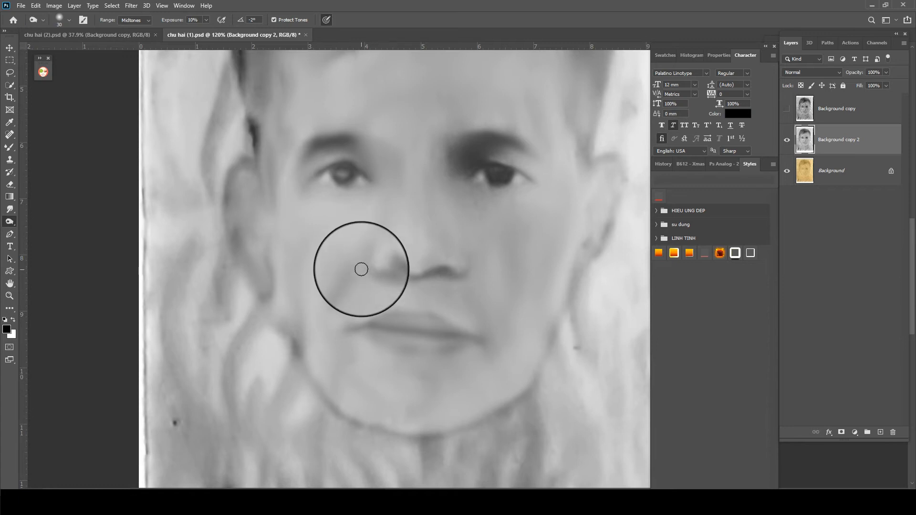
mouse_move(356, 259)
mouse_down()
mouse_move(346, 325)
mouse_move(399, 311)
mouse_move(465, 324)
mouse_move(495, 348)
mouse_move(472, 313)
mouse_move(486, 331)
mouse_move(551, 334)
mouse_move(505, 400)
mouse_up()
scroll(530, 343, down, 3)
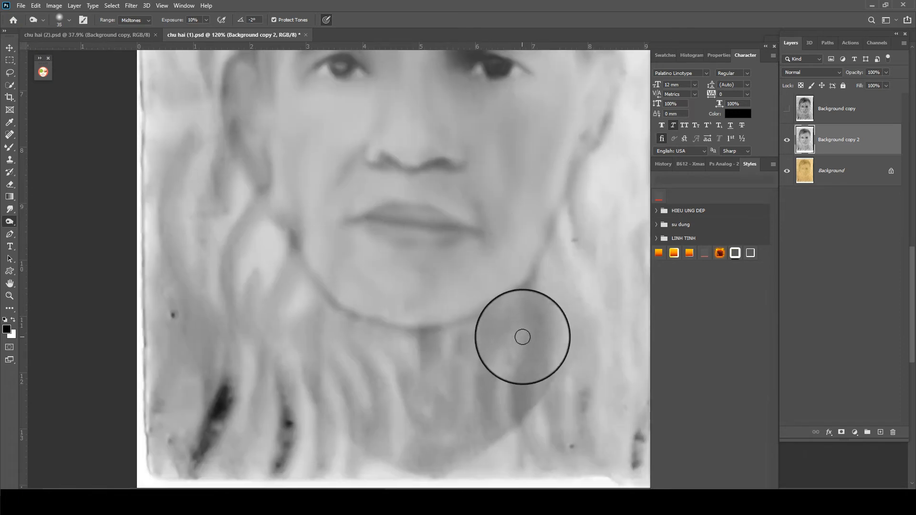
mouse_move(522, 337)
mouse_down()
mouse_move(533, 295)
mouse_move(520, 374)
mouse_up()
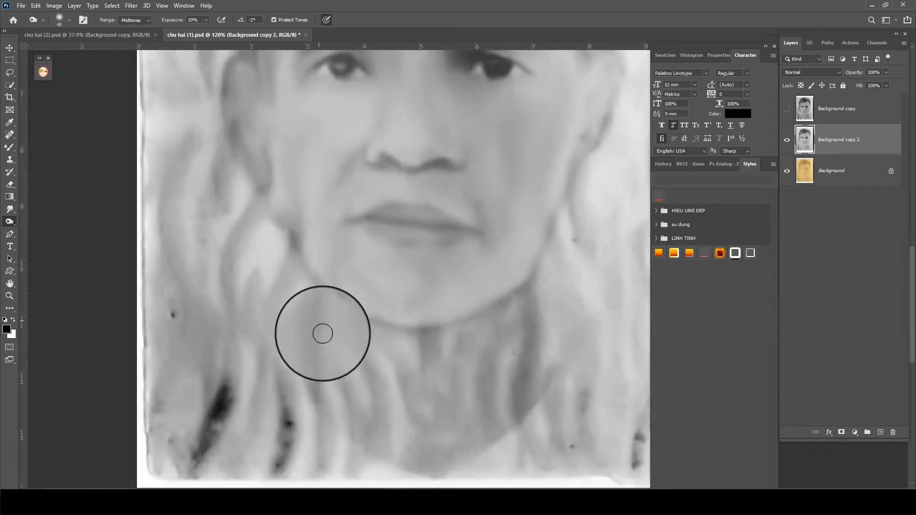
Blend the wavy stains on the neck below the chin into even tones with a 70 px Mixer Brush.
key(b)
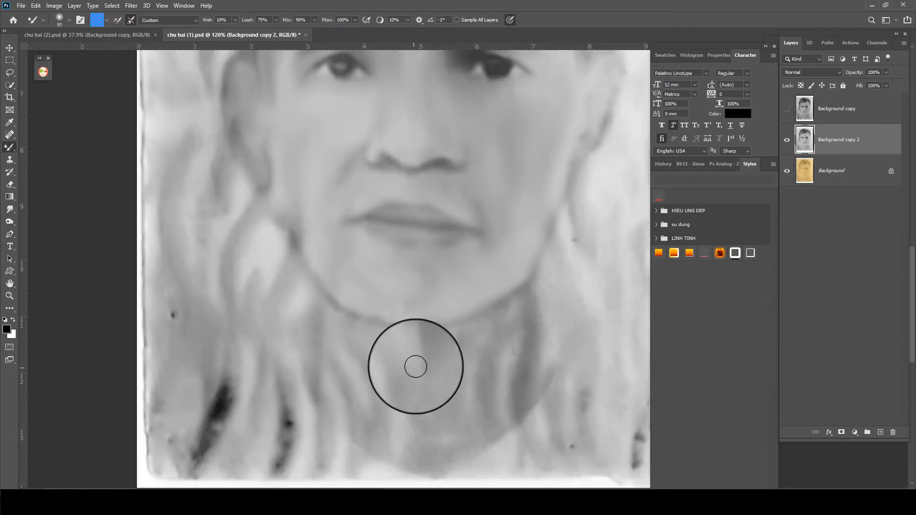
key(])
key(])
mouse_move(415, 366)
mouse_down()
mouse_move(472, 340)
mouse_move(391, 355)
mouse_move(387, 425)
mouse_move(355, 374)
mouse_move(354, 395)
mouse_move(337, 345)
mouse_move(458, 344)
mouse_move(344, 314)
mouse_move(401, 329)
mouse_move(353, 314)
mouse_move(431, 322)
mouse_move(361, 322)
mouse_move(353, 403)
mouse_move(332, 386)
mouse_move(364, 426)
mouse_move(423, 434)
mouse_move(494, 401)
mouse_move(506, 319)
mouse_move(430, 381)
mouse_up()
mouse_move(422, 448)
mouse_down()
mouse_move(507, 411)
mouse_move(359, 385)
mouse_up()
drag(406, 362, 469, 333)
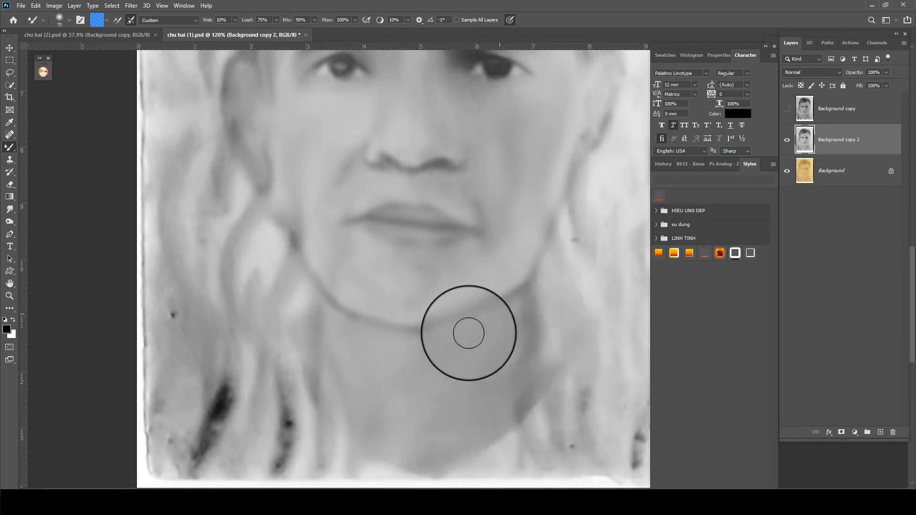
mouse_move(414, 445)
mouse_down()
mouse_move(491, 350)
mouse_move(505, 372)
mouse_move(510, 313)
mouse_move(458, 339)
mouse_move(402, 350)
mouse_move(343, 338)
mouse_move(332, 300)
mouse_move(372, 321)
mouse_move(458, 314)
mouse_move(386, 325)
mouse_move(450, 301)
mouse_up()
Smooth the chin and the left-hand jaw with a 60 px Mixer Brush.
drag(367, 276, 346, 239)
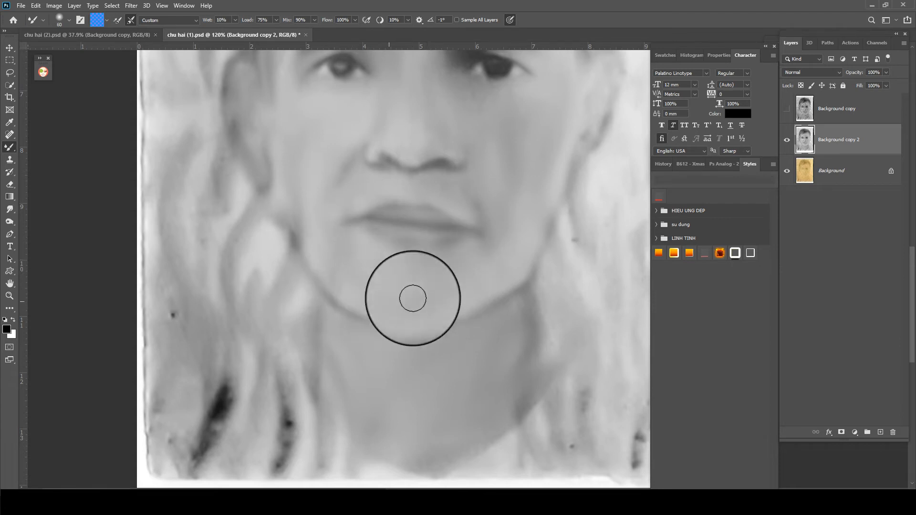
mouse_move(412, 298)
mouse_down()
mouse_move(482, 320)
mouse_move(440, 332)
mouse_move(392, 325)
mouse_move(329, 284)
mouse_move(347, 309)
mouse_move(295, 225)
mouse_move(312, 294)
mouse_up()
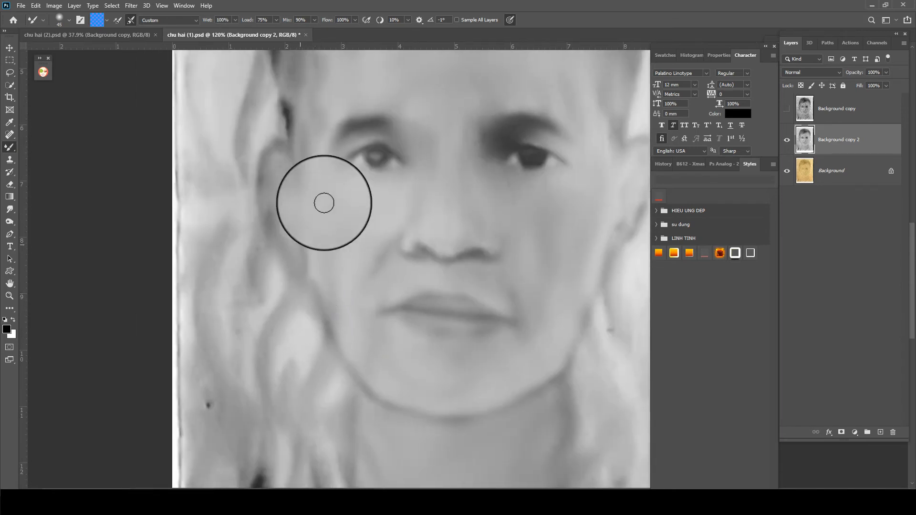
Blend the left-hand cheek beside the ear and the hairline above the forehead with the Mixer Brush at 100% Wet.
drag(323, 200, 307, 231)
drag(364, 205, 371, 249)
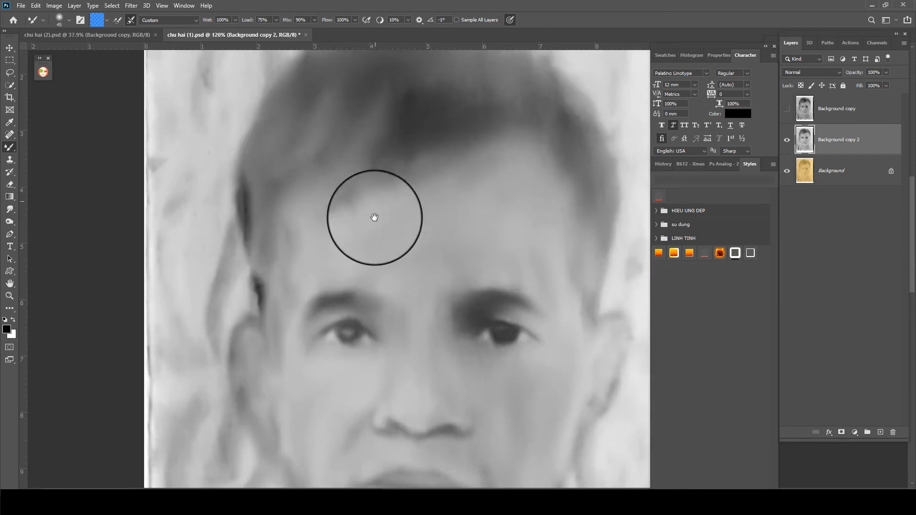
scroll(374, 215, up, 2)
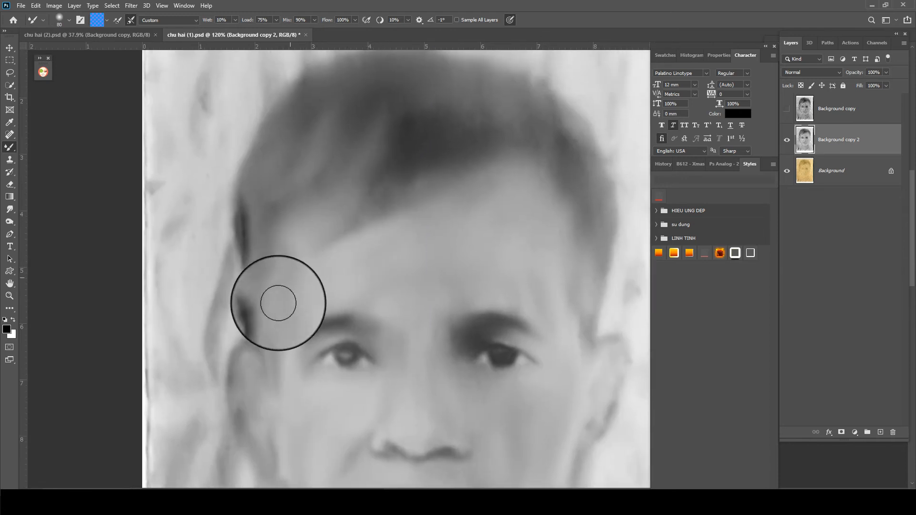
scroll(503, 293, right, 3)
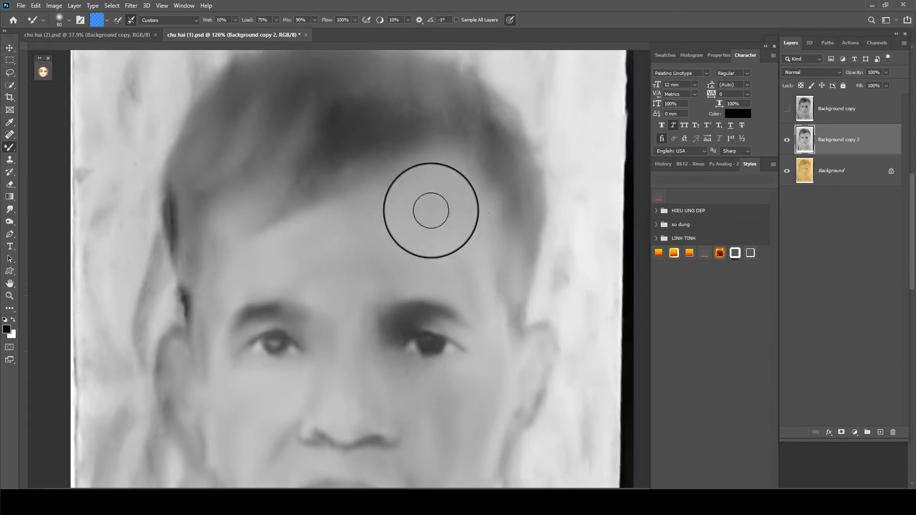
Smooth the nose and left-hand cheek with an 80 px Mixer Brush, then burn the area between the eyes at 10% exposure.
scroll(359, 279, down, 1)
scroll(353, 245, left, 1)
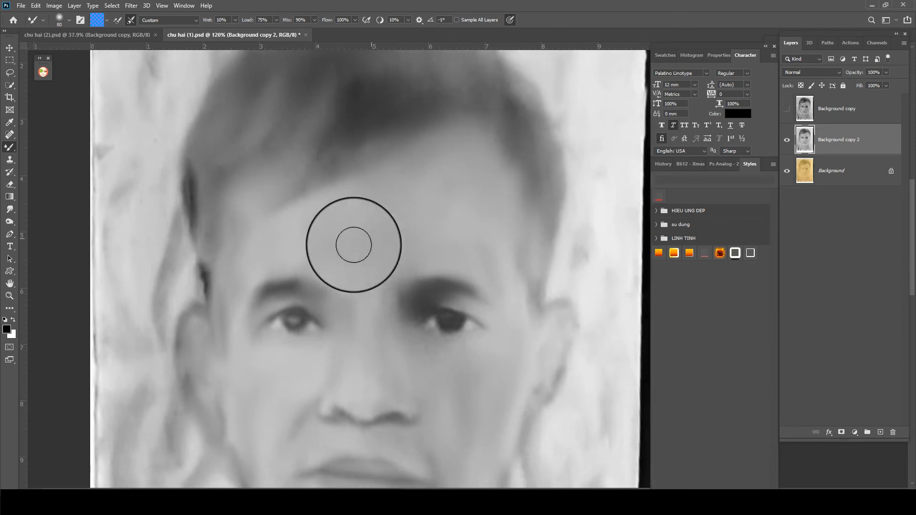
scroll(339, 299, down, 3)
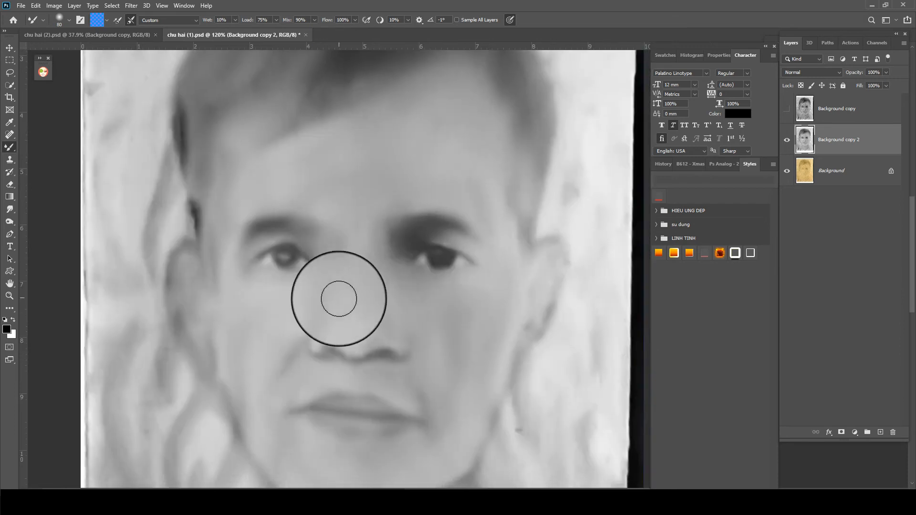
drag(351, 300, 303, 326)
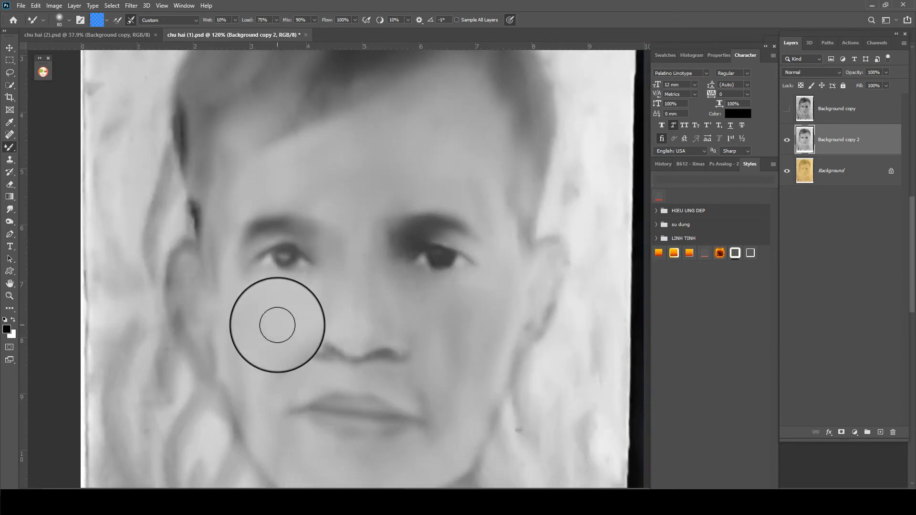
key(o)
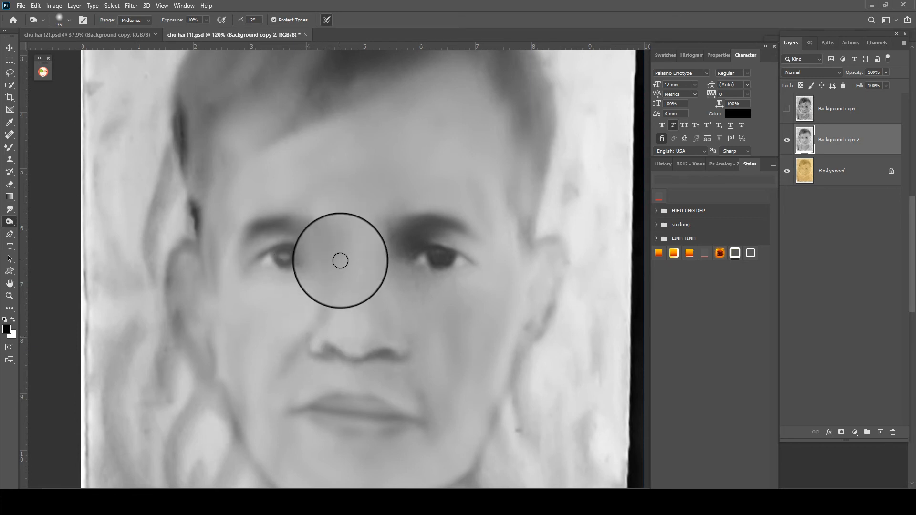
mouse_move(340, 260)
mouse_down()
mouse_move(265, 225)
mouse_move(370, 267)
mouse_move(388, 236)
mouse_move(418, 232)
mouse_move(428, 256)
mouse_up()
Select the dark inner end of the right-hand eyebrow with the Patch tool, feather the selection and adjust its tone with Levels.
key(j)
key(shift+F6)
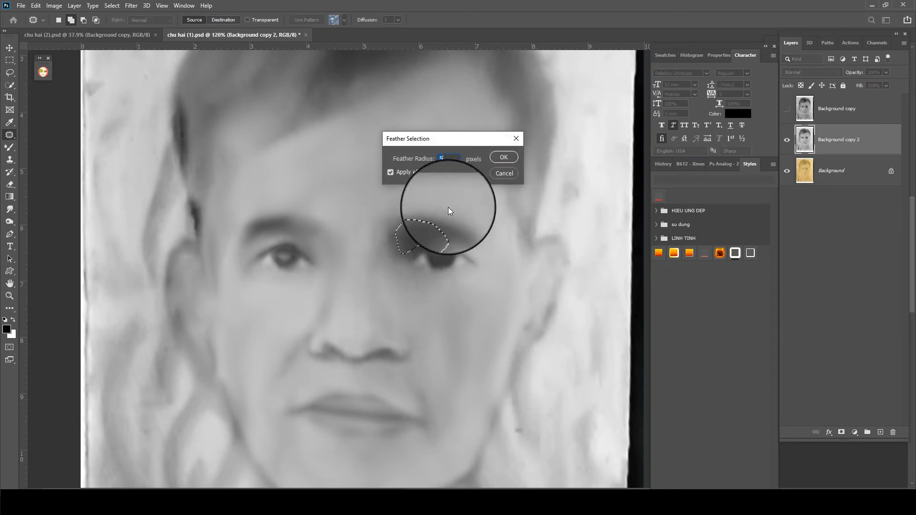
key(Return)
key(ctrl+l)
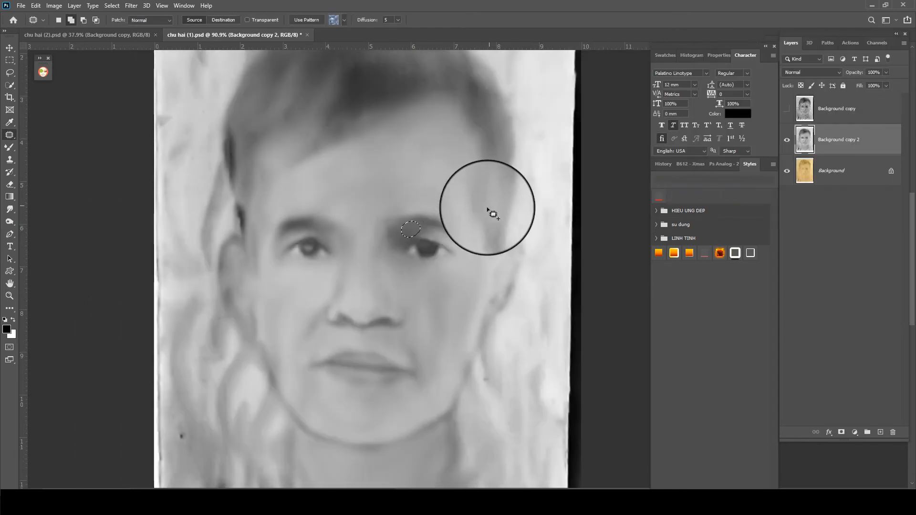
Compare the whole retouched portrait with the unretouched version by repeatedly showing and hiding the Background copy layer.
scroll(491, 210, up, 1)
scroll(441, 236, down, 2)
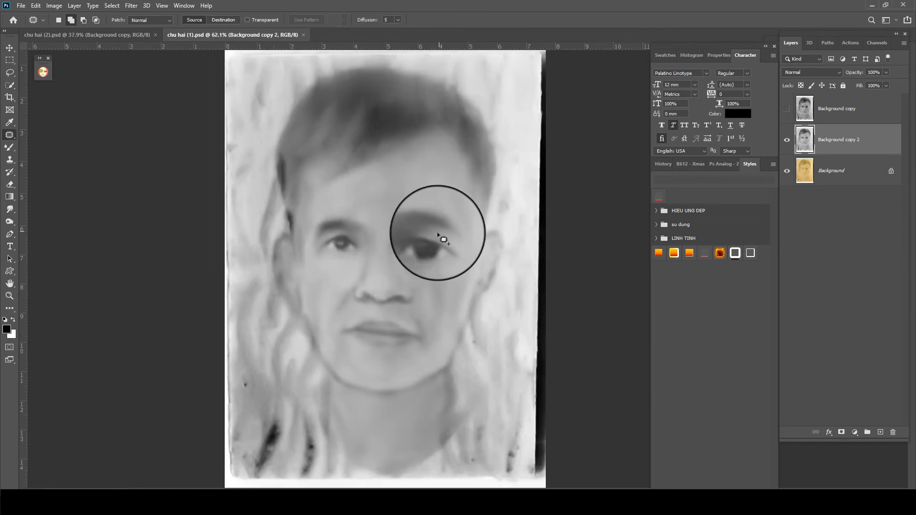
scroll(441, 237, down, 1)
click(788, 110)
click(787, 110)
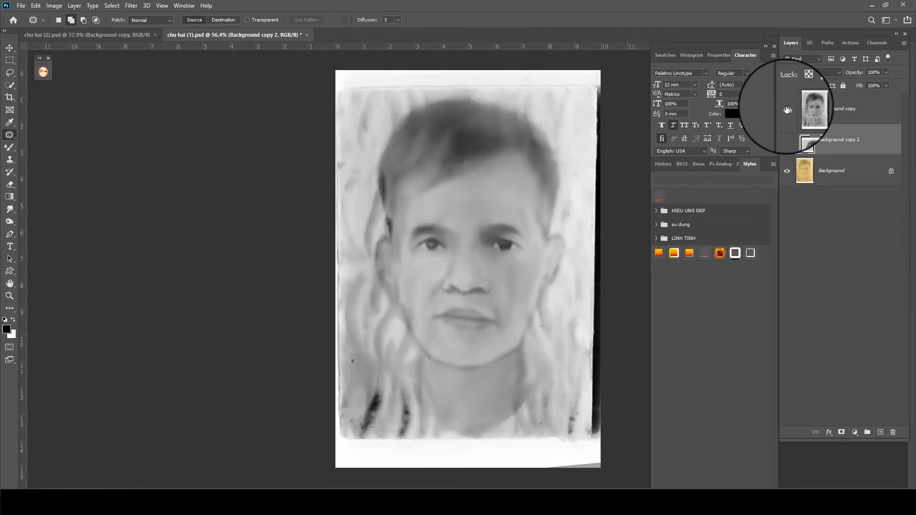
click(787, 110)
click(787, 110)
click(787, 110)
click(788, 110)
scroll(471, 116, up, 4)
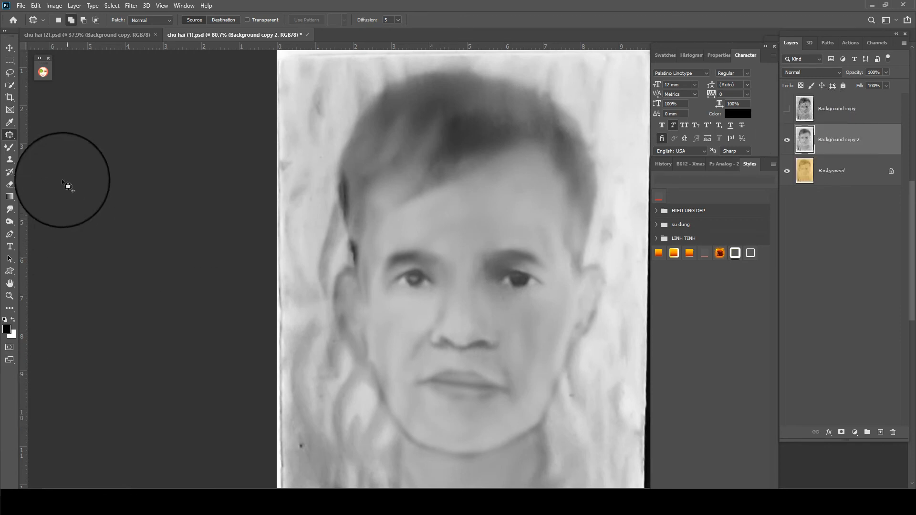
Burn hair strands into the fringe and both sides of the hair at 10% exposure with the Sampled Brush #1 #1 tip at about 40 px.
key(o)
right_click(437, 139)
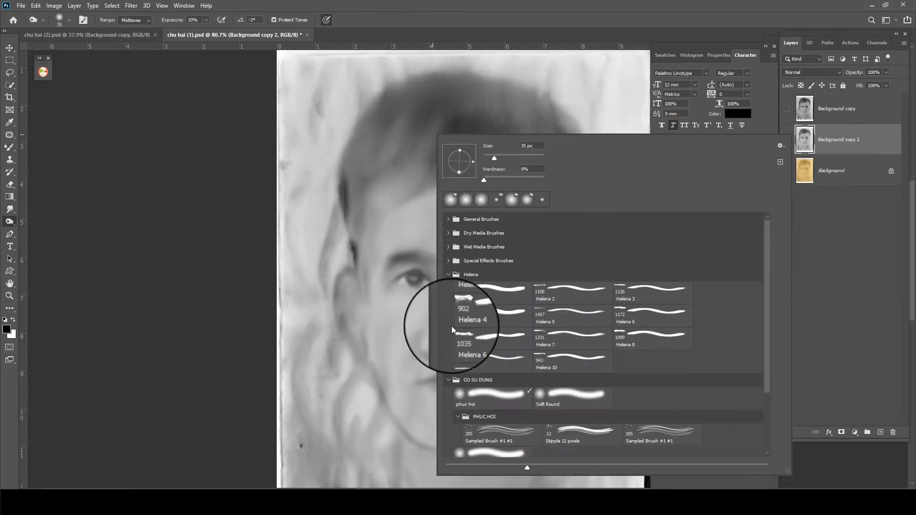
scroll(458, 362, down, 1)
click(490, 422)
click(397, 144)
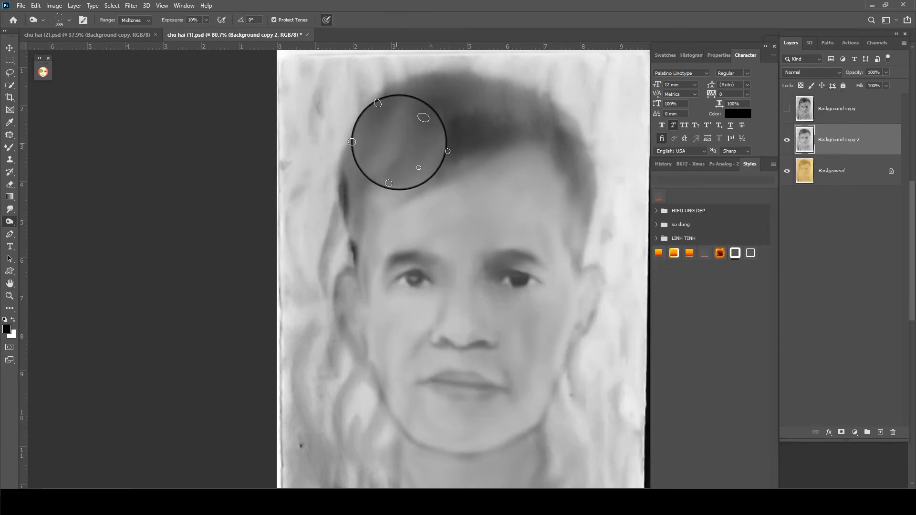
key(bracketleft)
key(bracketleft)
key(bracketleft)
key(bracketleft)
key(bracketleft)
key(bracketleft)
key(bracketleft)
key(bracketleft)
key(bracketleft)
key(bracketleft)
key(bracketleft)
key(bracketleft)
key(bracketleft)
scroll(447, 108, up, 2)
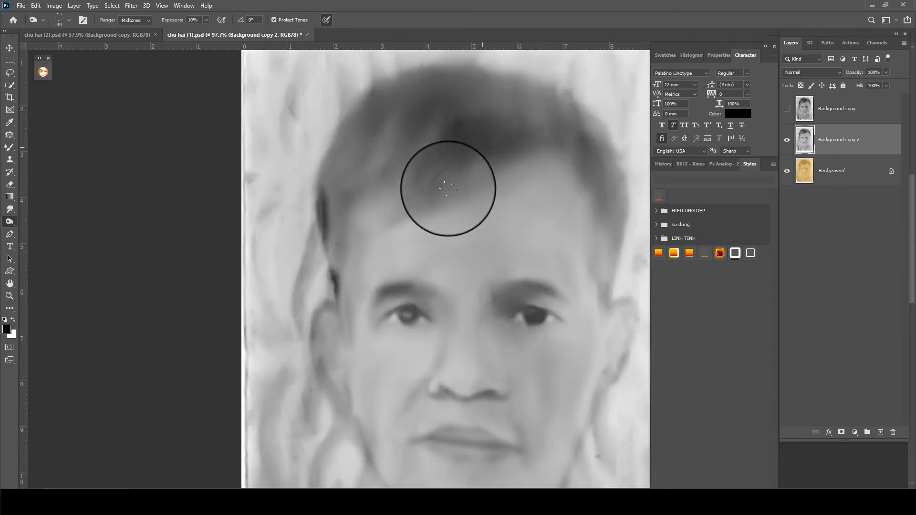
mouse_move(447, 188)
mouse_down()
mouse_move(524, 136)
mouse_move(489, 165)
mouse_move(497, 135)
mouse_move(480, 137)
mouse_move(445, 162)
mouse_move(429, 188)
mouse_move(425, 107)
mouse_move(401, 176)
mouse_move(380, 146)
mouse_move(387, 99)
mouse_move(353, 130)
mouse_move(357, 148)
mouse_move(402, 100)
mouse_move(374, 157)
mouse_move(394, 137)
mouse_move(552, 158)
mouse_move(543, 132)
mouse_move(519, 134)
mouse_move(424, 190)
mouse_move(547, 139)
mouse_move(556, 125)
mouse_move(531, 147)
mouse_move(501, 144)
mouse_move(490, 137)
mouse_move(499, 116)
mouse_move(552, 123)
mouse_move(551, 139)
mouse_move(550, 130)
mouse_move(522, 143)
mouse_move(584, 148)
mouse_move(570, 131)
mouse_move(603, 181)
mouse_move(602, 245)
mouse_move(592, 184)
mouse_up()
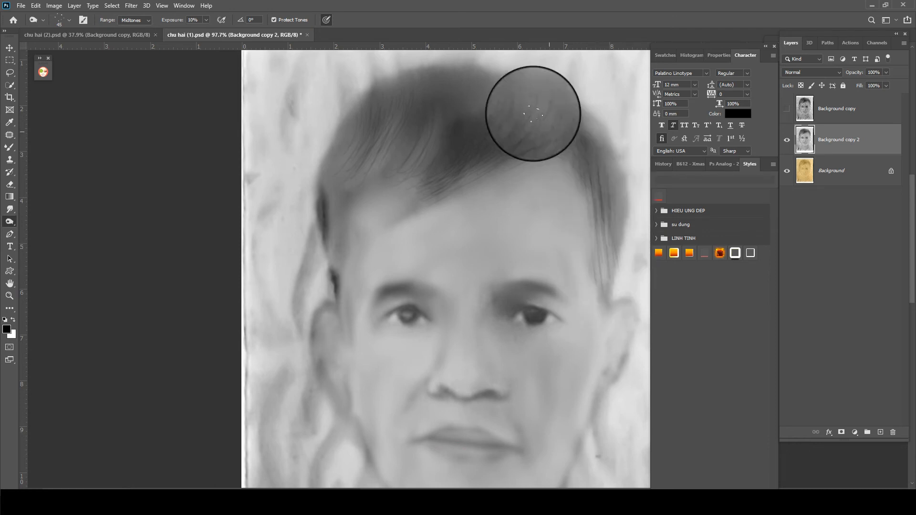
Burn more fine strands into the crown, fringe and left-hand side of the hair with the bristle tip at about 45 to 60 px.
key(bracketleft)
key(bracketleft)
mouse_move(469, 79)
mouse_down()
mouse_move(444, 137)
mouse_move(474, 104)
mouse_move(479, 131)
mouse_move(436, 168)
mouse_move(415, 145)
mouse_move(412, 158)
mouse_move(456, 82)
mouse_move(439, 139)
mouse_move(428, 99)
mouse_move(367, 181)
mouse_move(366, 154)
mouse_move(391, 119)
mouse_move(387, 138)
mouse_move(376, 169)
mouse_move(380, 113)
mouse_move(352, 238)
mouse_move(355, 209)
mouse_move(333, 181)
mouse_move(336, 224)
mouse_move(343, 179)
mouse_move(337, 225)
mouse_move(342, 154)
mouse_move(349, 142)
mouse_move(346, 179)
mouse_move(359, 106)
mouse_move(357, 126)
mouse_up()
key(bracketright)
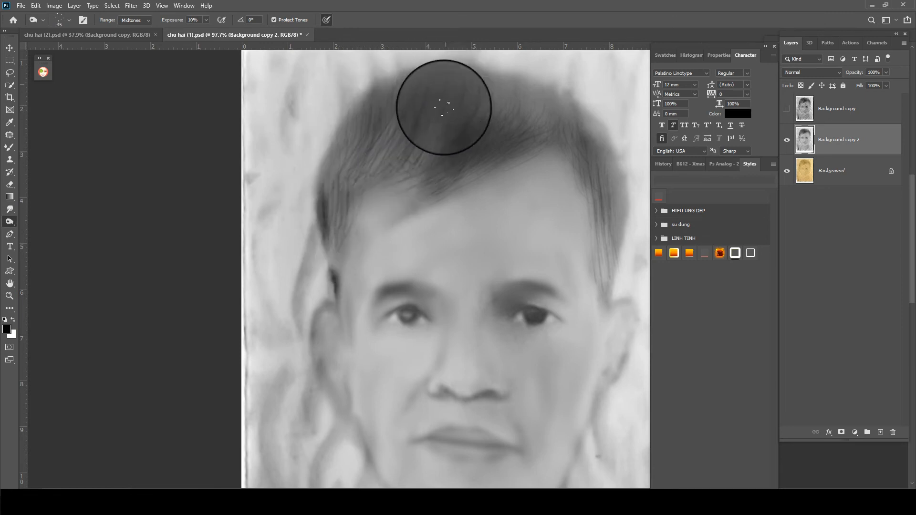
mouse_move(523, 120)
mouse_down()
mouse_move(459, 165)
mouse_move(477, 109)
mouse_move(472, 121)
mouse_move(496, 137)
mouse_move(525, 114)
mouse_move(498, 142)
mouse_move(509, 108)
mouse_move(499, 125)
mouse_move(493, 109)
mouse_move(482, 124)
mouse_move(469, 100)
mouse_move(426, 166)
mouse_up()
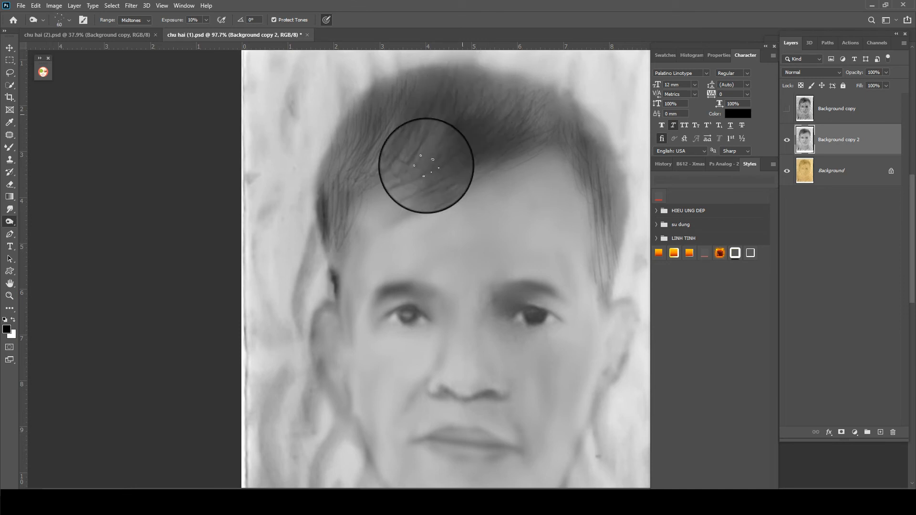
mouse_move(436, 111)
mouse_down()
mouse_move(401, 170)
mouse_move(426, 147)
mouse_move(449, 110)
mouse_move(385, 170)
mouse_up()
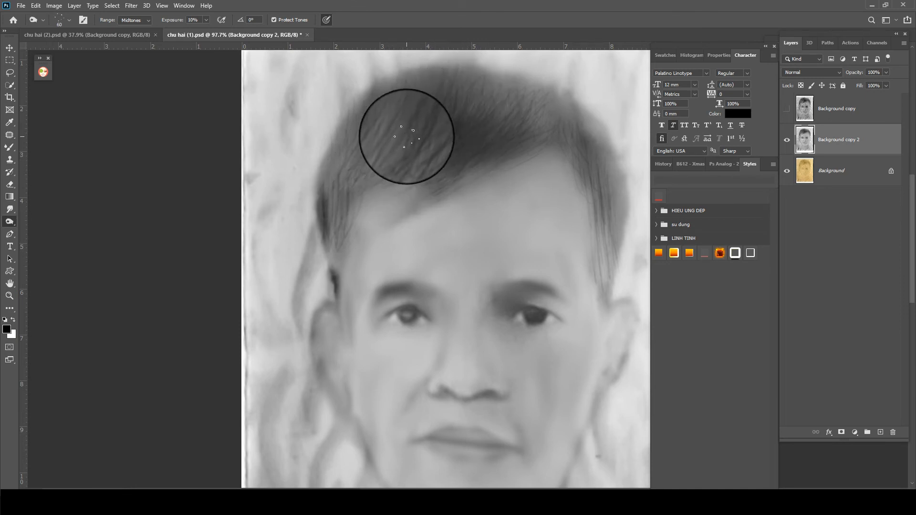
mouse_move(405, 137)
mouse_down()
mouse_move(382, 173)
mouse_move(430, 113)
mouse_move(405, 152)
mouse_move(406, 116)
mouse_move(410, 131)
mouse_move(420, 132)
mouse_move(387, 158)
mouse_move(408, 112)
mouse_move(371, 141)
mouse_move(350, 182)
mouse_move(367, 175)
mouse_move(403, 122)
mouse_move(433, 152)
mouse_move(412, 174)
mouse_move(447, 146)
mouse_move(432, 186)
mouse_up()
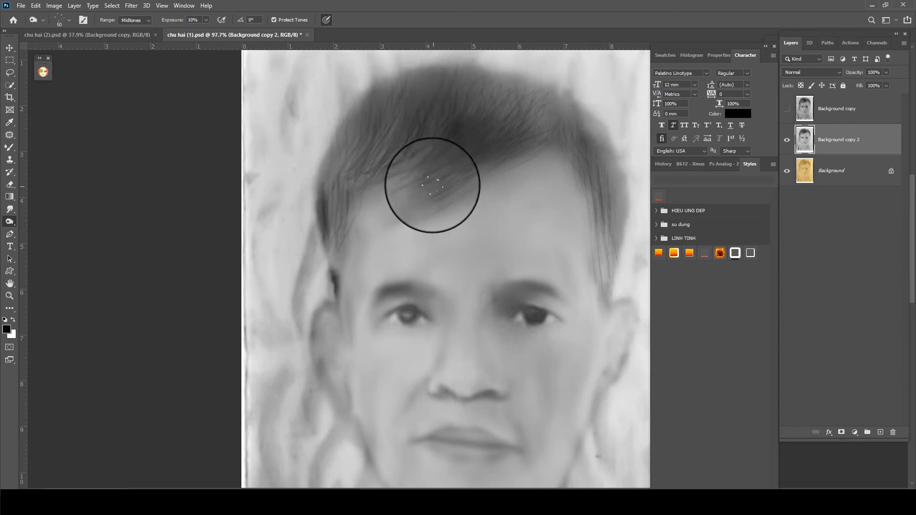
Burn individual hairs into both eyebrows with the bristle tip at about 20 to 25 px.
key(bracketleft)
key(bracketleft)
key(bracketleft)
key(bracketleft)
scroll(423, 302, up, 4)
key(bracketleft)
key(bracketleft)
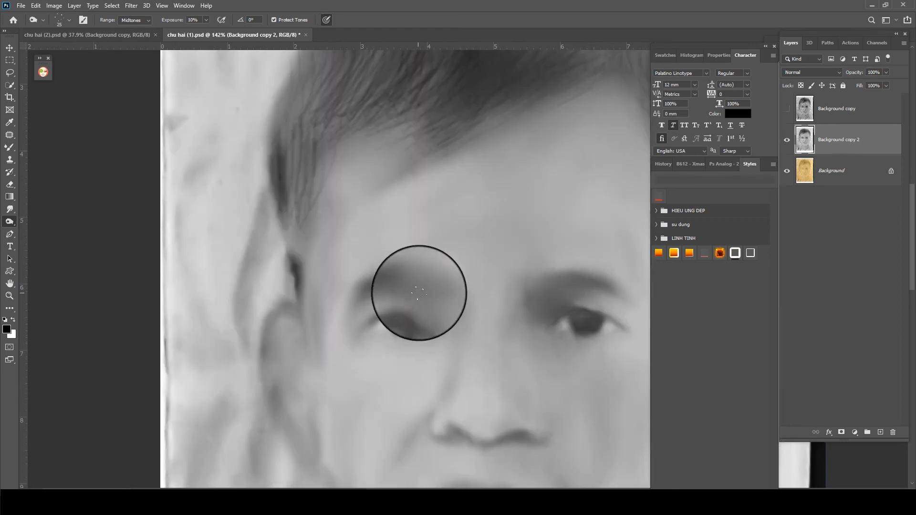
drag(414, 288, 385, 285)
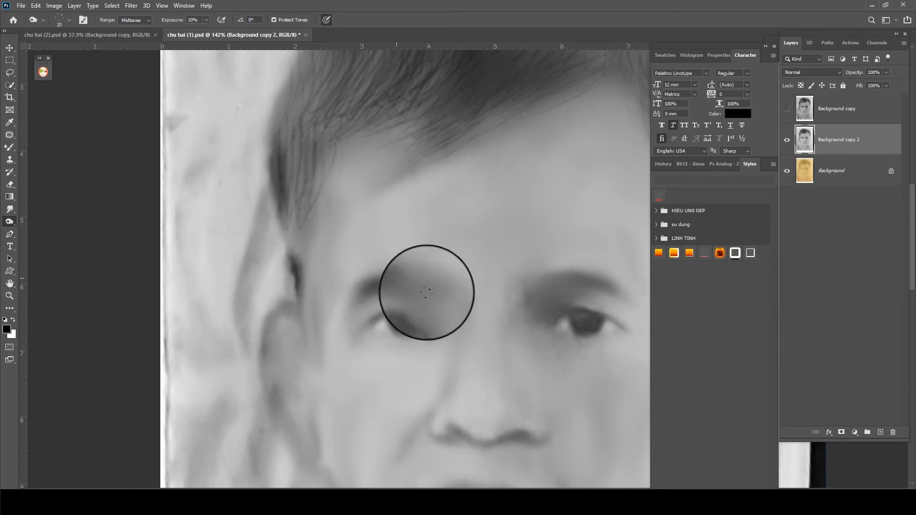
mouse_move(553, 283)
mouse_down()
mouse_move(596, 286)
mouse_move(544, 283)
mouse_move(611, 286)
mouse_move(600, 292)
mouse_move(565, 278)
mouse_move(565, 261)
mouse_move(625, 285)
mouse_move(586, 267)
mouse_move(516, 263)
mouse_up()
scroll(584, 282, up, 3)
drag(309, 258, 275, 263)
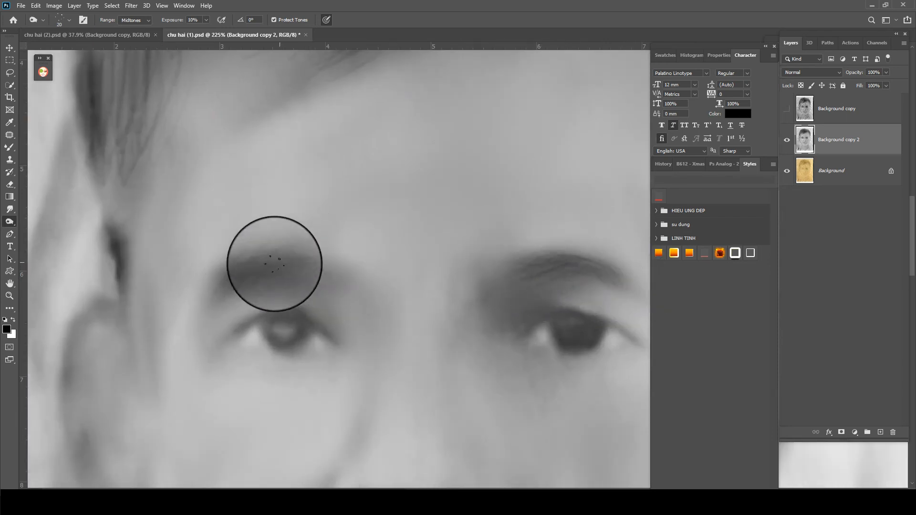
drag(584, 265, 546, 271)
scroll(376, 244, down, 5)
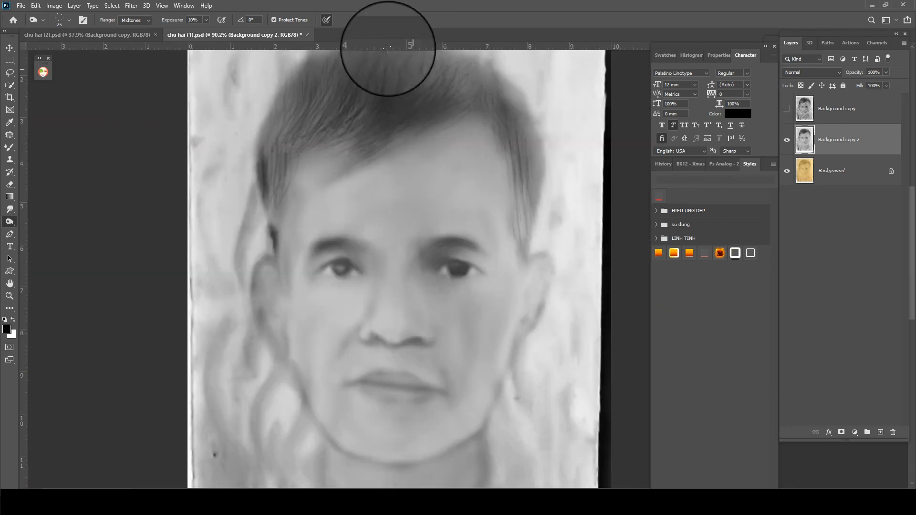
Deepen the strands over the whole head of hair with the Burn tool's bristle tip at 45 px.
key(bracketright)
key(bracketright)
mouse_move(368, 96)
mouse_down()
mouse_move(354, 139)
mouse_move(423, 127)
mouse_move(415, 130)
mouse_move(419, 116)
mouse_move(376, 140)
mouse_move(383, 127)
mouse_move(368, 110)
mouse_move(303, 142)
mouse_move(279, 166)
mouse_move(271, 234)
mouse_move(278, 188)
mouse_up()
mouse_move(503, 94)
mouse_down()
mouse_move(529, 227)
mouse_move(530, 153)
mouse_move(545, 188)
mouse_move(510, 86)
mouse_move(488, 112)
mouse_up()
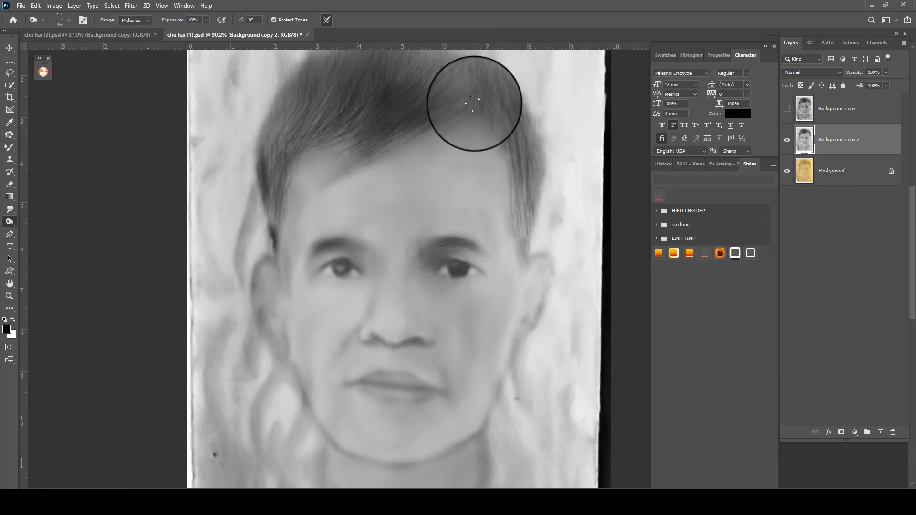
scroll(428, 210, up, 3)
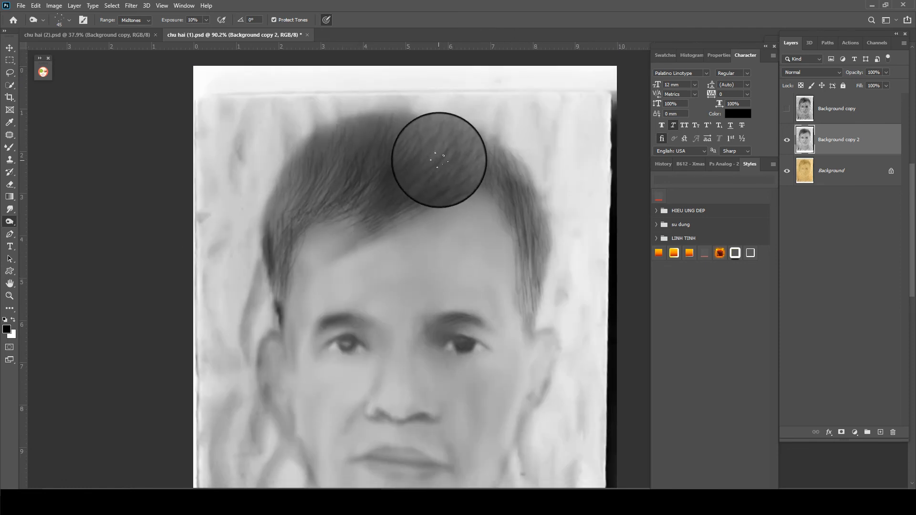
mouse_move(439, 160)
mouse_down()
mouse_move(466, 146)
mouse_move(433, 181)
mouse_move(449, 137)
mouse_move(435, 134)
mouse_move(344, 171)
mouse_move(365, 130)
mouse_move(285, 219)
mouse_move(355, 126)
mouse_move(308, 160)
mouse_move(357, 125)
mouse_move(435, 112)
mouse_move(396, 139)
mouse_move(451, 143)
mouse_move(394, 182)
mouse_move(470, 165)
mouse_move(346, 202)
mouse_move(391, 168)
mouse_move(344, 190)
mouse_move(369, 198)
mouse_move(314, 231)
mouse_move(359, 233)
mouse_move(343, 254)
mouse_move(365, 240)
mouse_move(353, 243)
mouse_move(380, 219)
mouse_move(347, 232)
mouse_move(332, 222)
mouse_move(282, 264)
mouse_move(354, 207)
mouse_move(421, 206)
mouse_move(465, 185)
mouse_move(498, 184)
mouse_move(513, 218)
mouse_move(529, 317)
mouse_move(522, 196)
mouse_move(476, 142)
mouse_move(484, 139)
mouse_move(465, 137)
mouse_move(435, 155)
mouse_move(469, 131)
mouse_move(441, 130)
mouse_move(356, 154)
mouse_move(385, 149)
mouse_move(310, 210)
mouse_move(389, 173)
mouse_move(349, 156)
mouse_move(307, 175)
mouse_move(258, 262)
mouse_move(286, 238)
mouse_move(284, 266)
mouse_move(299, 215)
mouse_move(286, 234)
mouse_move(282, 337)
mouse_move(270, 268)
mouse_move(268, 368)
mouse_move(290, 229)
mouse_move(328, 196)
mouse_up()
key(bracketright)
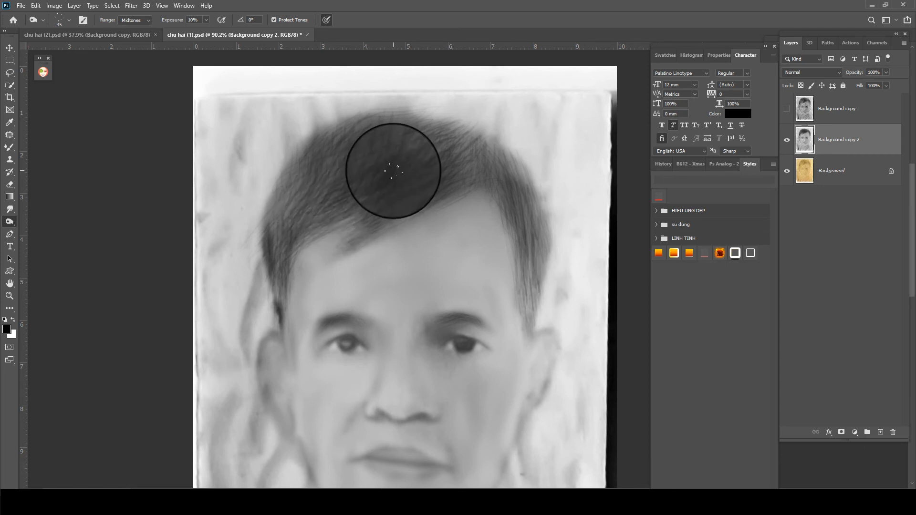
Soften the burned hair strands, the right-hand temple and the forehead with the Mixer Brush at 50 to 70 px.
key(b)
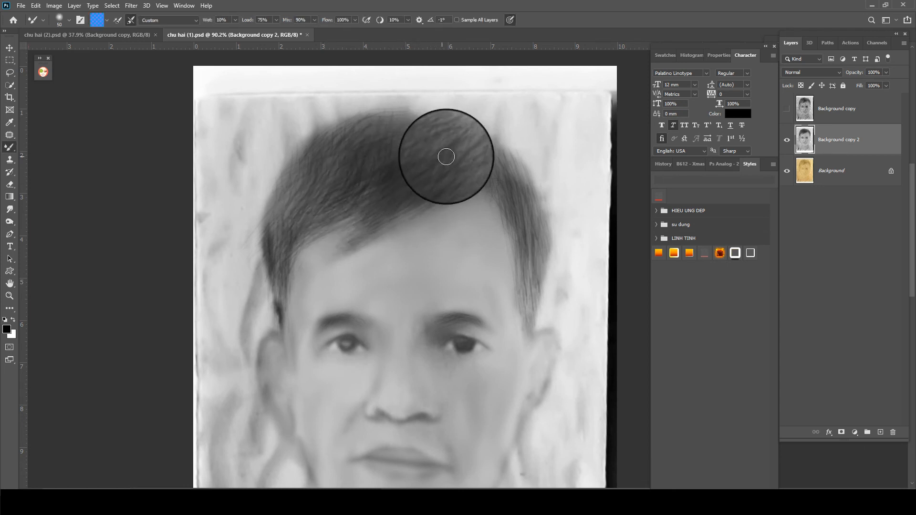
mouse_move(446, 156)
mouse_down()
mouse_move(434, 181)
mouse_move(469, 165)
mouse_move(469, 181)
mouse_move(345, 250)
mouse_move(393, 184)
mouse_move(308, 225)
mouse_move(325, 208)
mouse_up()
key(bracketright)
key(bracketright)
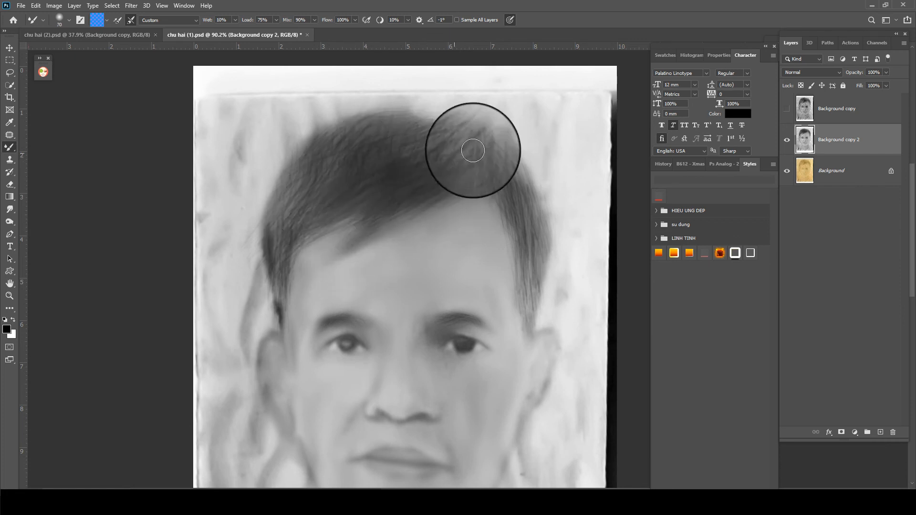
mouse_move(472, 151)
mouse_down()
mouse_move(456, 131)
mouse_move(335, 152)
mouse_move(398, 148)
mouse_move(338, 139)
mouse_move(265, 248)
mouse_move(317, 173)
mouse_move(323, 207)
mouse_move(280, 257)
mouse_move(361, 210)
mouse_move(305, 248)
mouse_move(505, 181)
mouse_move(527, 244)
mouse_move(530, 209)
mouse_move(474, 147)
mouse_move(498, 182)
mouse_move(476, 163)
mouse_move(476, 137)
mouse_move(363, 126)
mouse_move(372, 195)
mouse_move(359, 237)
mouse_move(367, 241)
mouse_move(303, 252)
mouse_move(394, 308)
mouse_move(407, 297)
mouse_move(499, 304)
mouse_up()
mouse_move(446, 264)
mouse_down()
mouse_move(399, 259)
mouse_move(374, 296)
mouse_up()
Blend the chin line, both sides of the jaw and the left-hand cheek with a 70 px Mixer Brush.
scroll(401, 271, down, 5)
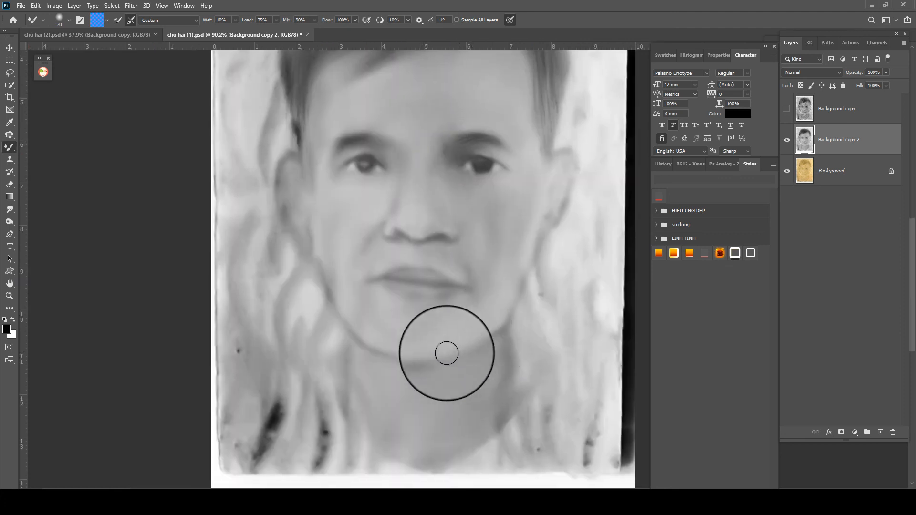
mouse_move(373, 350)
mouse_down()
mouse_move(329, 335)
mouse_move(360, 348)
mouse_move(454, 355)
mouse_move(528, 286)
mouse_move(540, 229)
mouse_up()
mouse_move(308, 268)
mouse_down()
mouse_move(334, 238)
mouse_move(331, 263)
mouse_move(317, 246)
mouse_move(346, 200)
mouse_up()
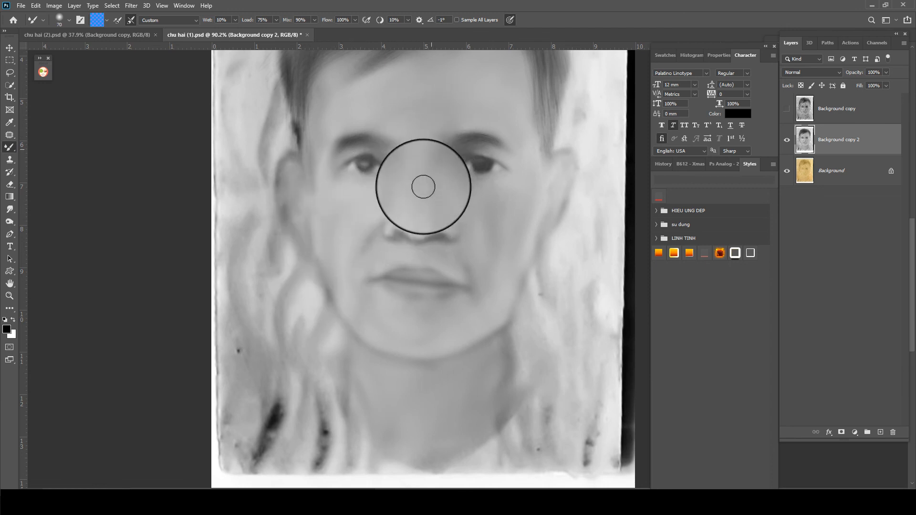
Darken the nostrils and the lower edge of the nose using the Burn tool's soft round tip at about 25 to 30 px.
click(787, 108)
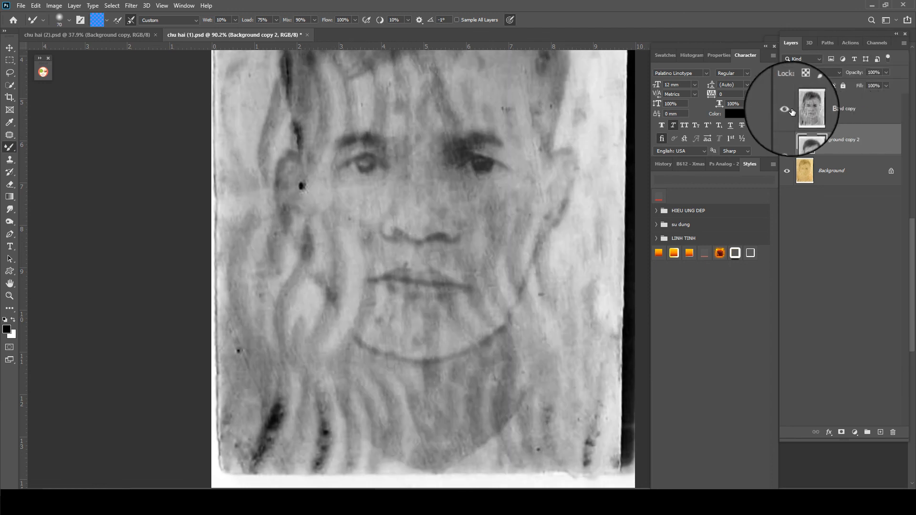
click(786, 108)
scroll(442, 209, up, 1)
key(o)
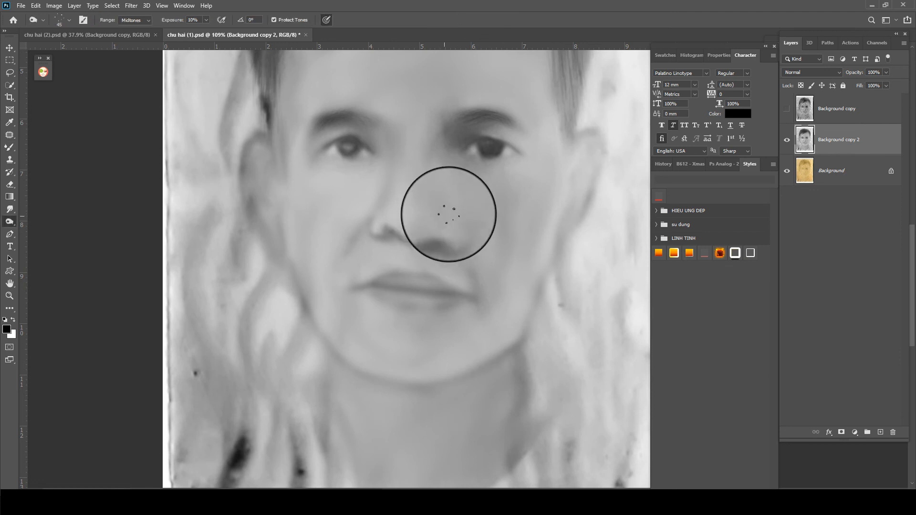
right_click(449, 214)
double_click(468, 220)
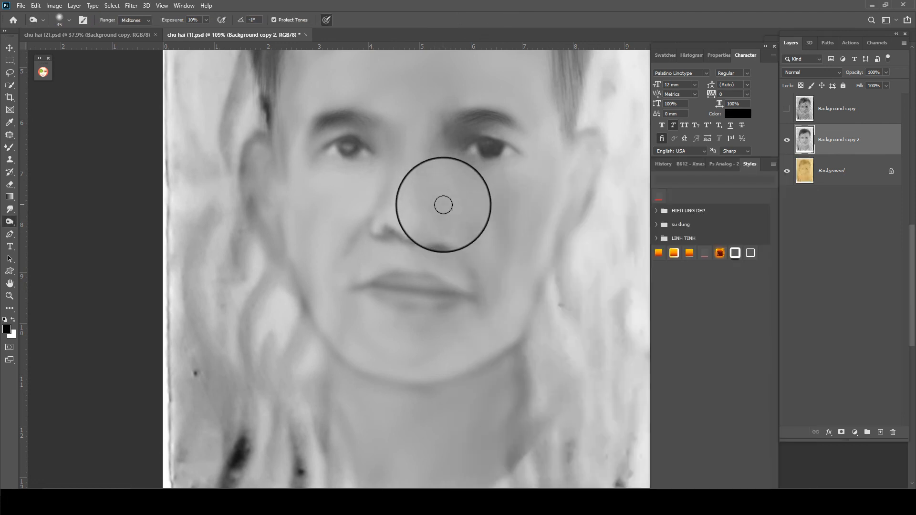
scroll(456, 216, up, 2)
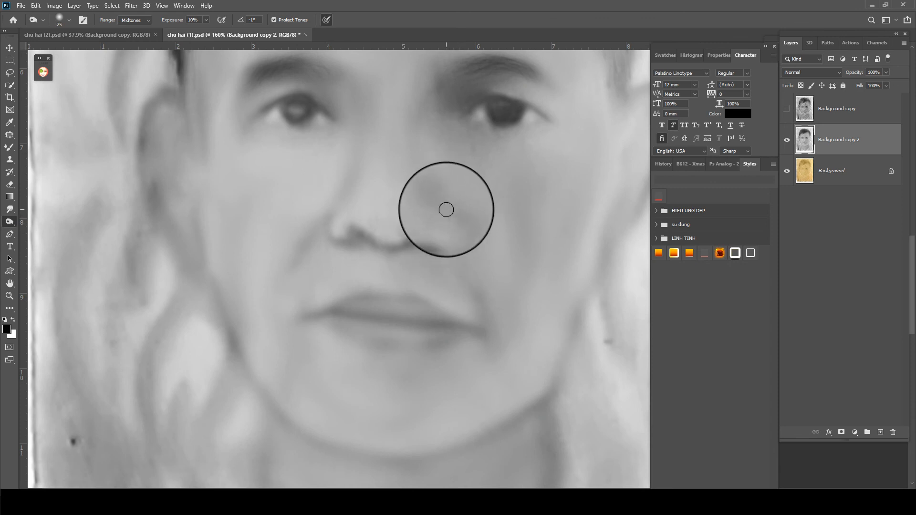
click(786, 108)
click(786, 108)
drag(390, 182, 425, 189)
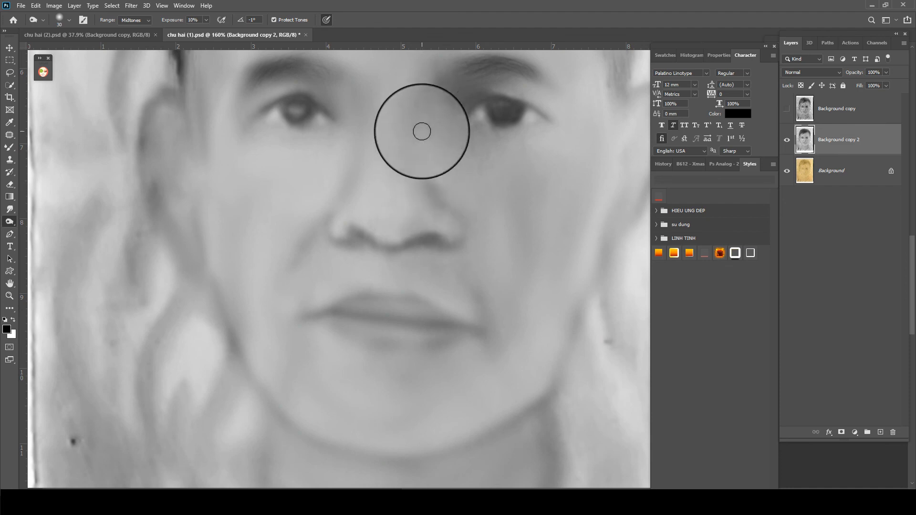
Shade both sides of the nose bridge up to the inner brows with the 30 px Burn tip, checking against the Background copy layer.
click(787, 108)
click(787, 108)
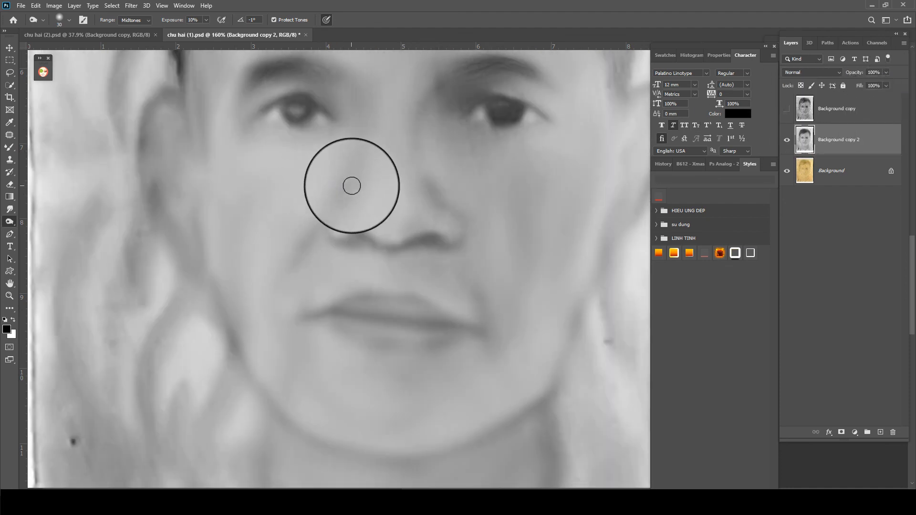
click(787, 107)
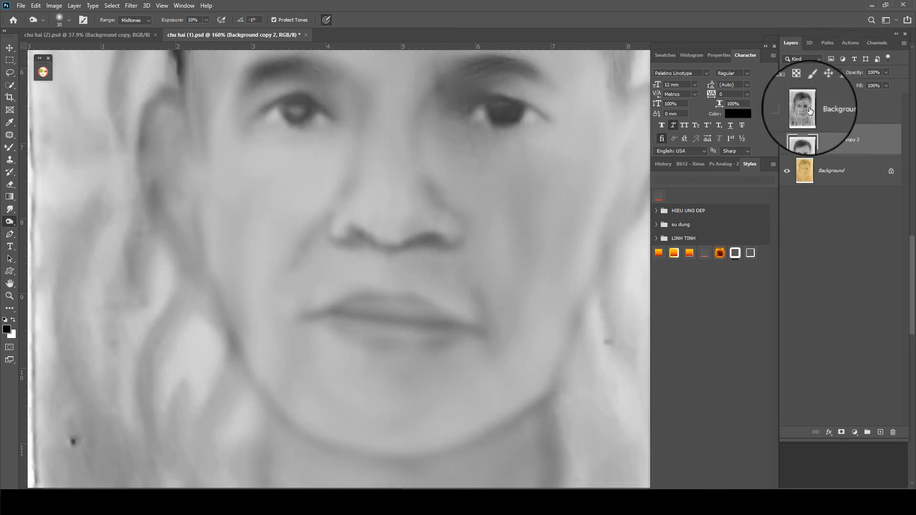
click(787, 108)
click(787, 109)
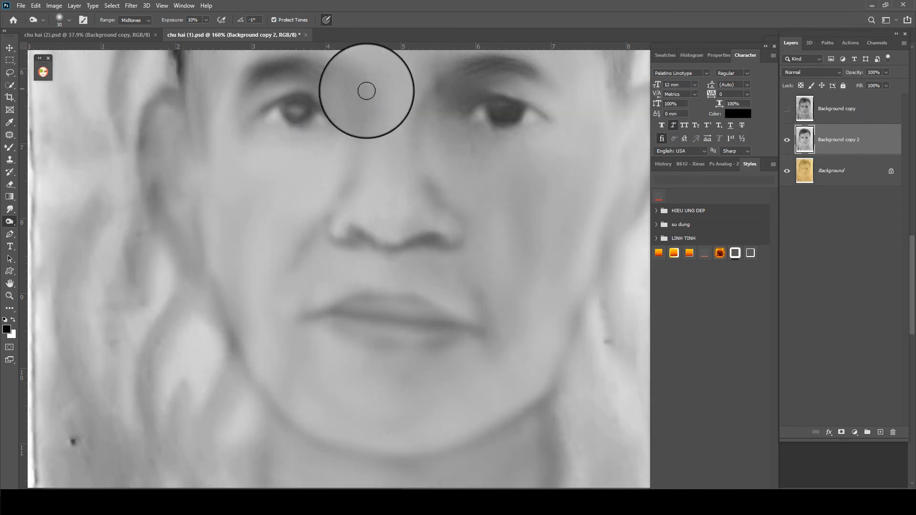
click(787, 109)
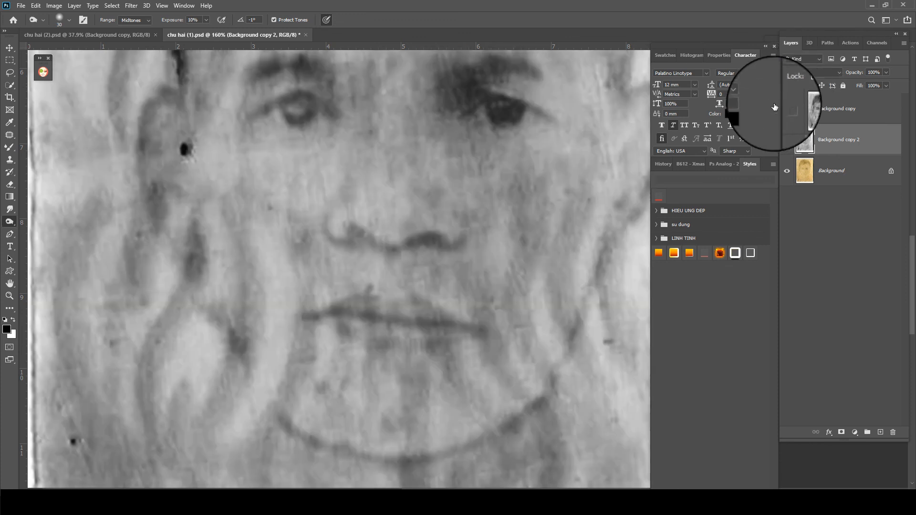
click(786, 109)
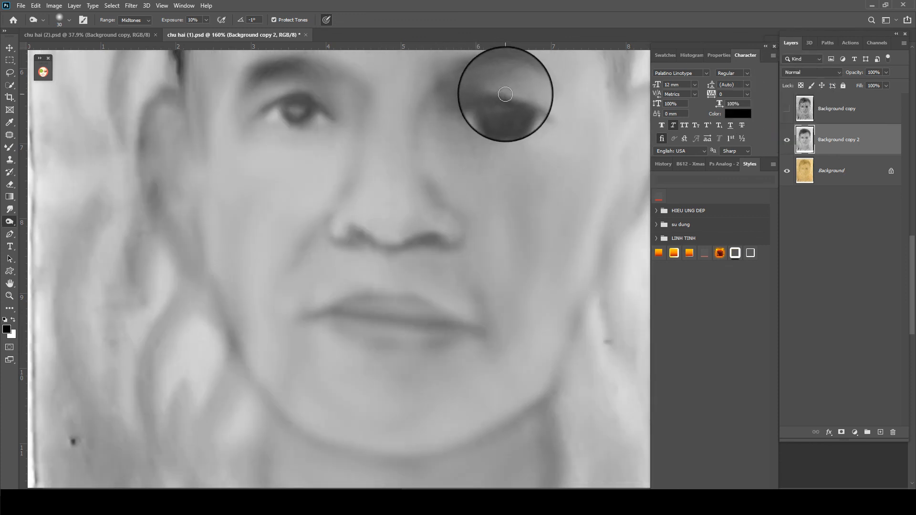
Deepen the eye outlines with the Burn tool reduced to about 10 px.
key(bracketleft)
key(bracketleft)
key(bracketleft)
key(bracketleft)
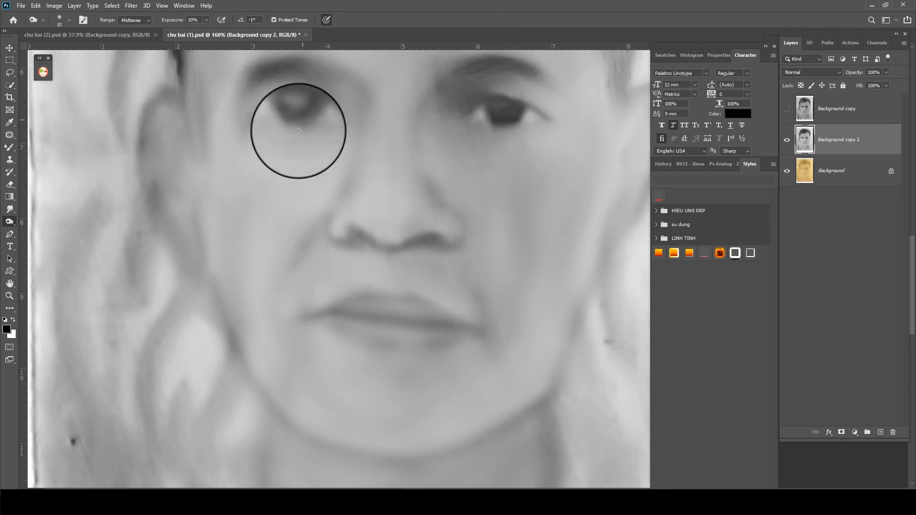
Burn the upper lip, mouth line and lower lip edge at 35 down to 20 px, using the Background copy layer as reference.
key(bracketright)
key(bracketright)
key(bracketright)
key(bracketright)
key(bracketright)
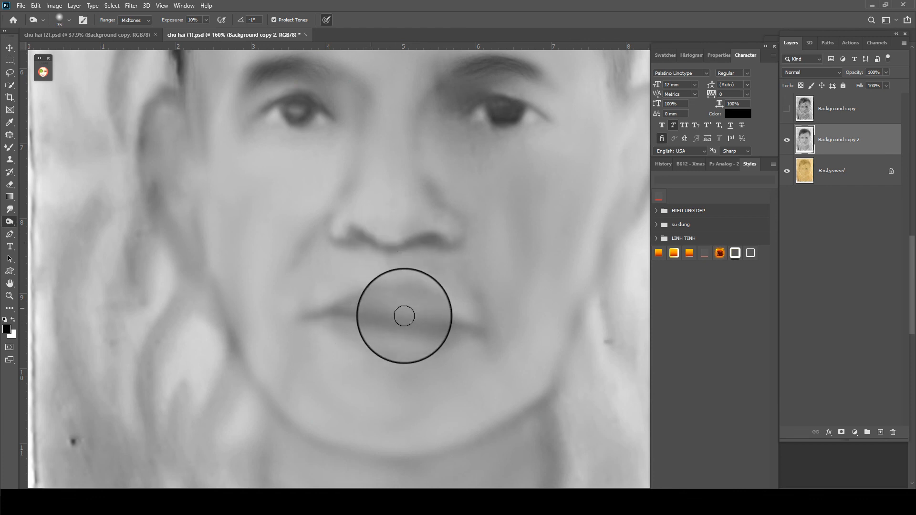
click(788, 110)
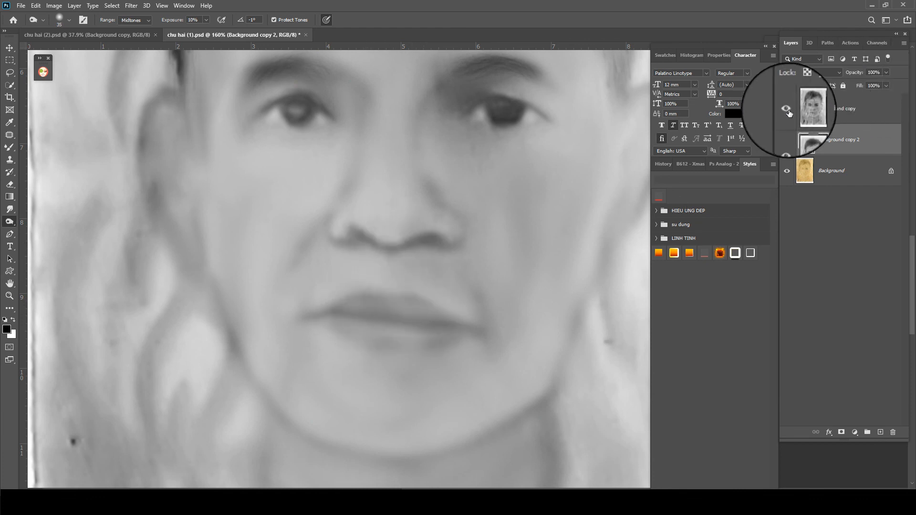
click(787, 110)
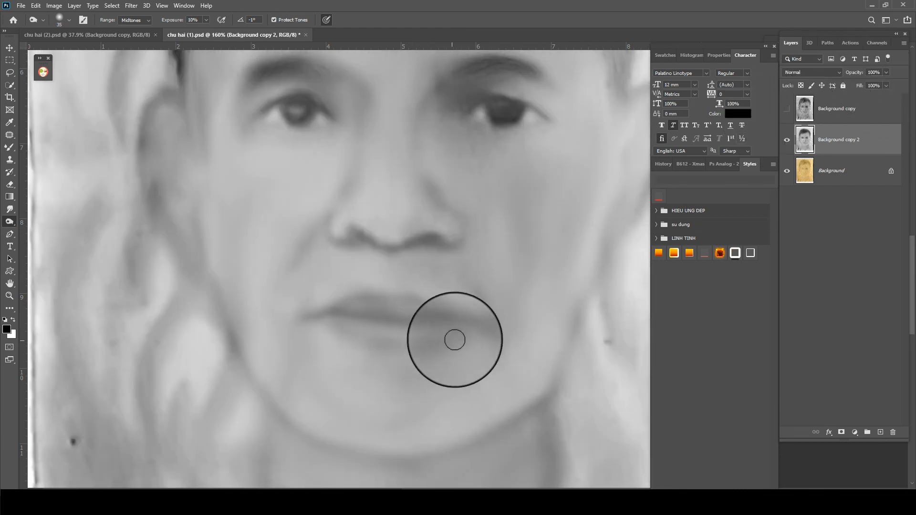
click(787, 110)
click(787, 111)
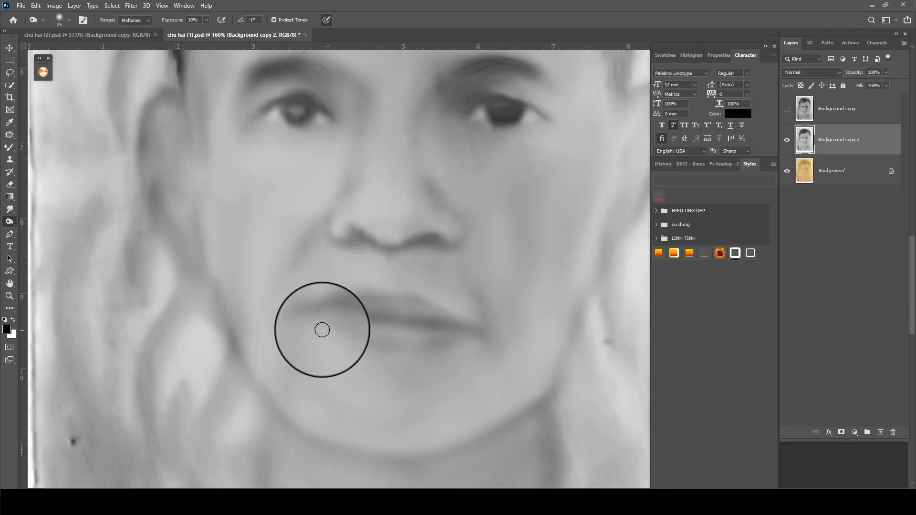
mouse_move(352, 339)
mouse_down()
mouse_move(378, 347)
mouse_move(439, 338)
mouse_up()
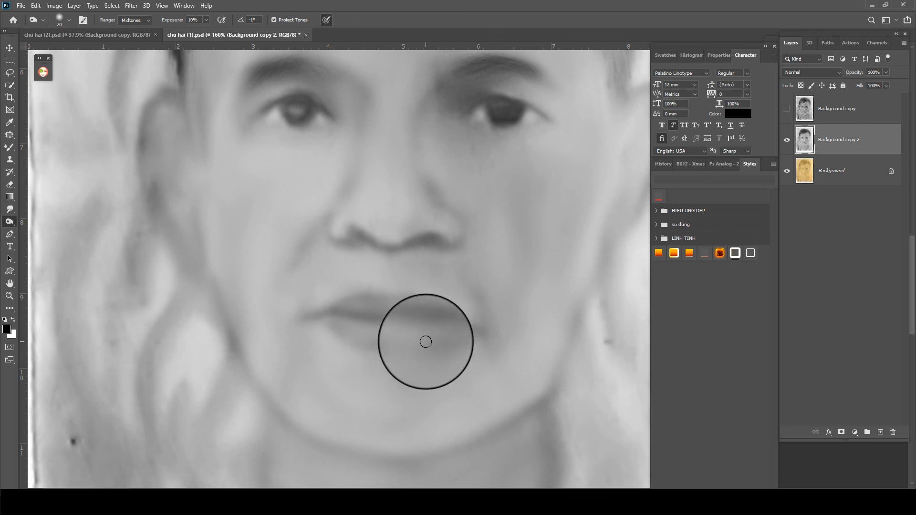
scroll(427, 344, down, 5)
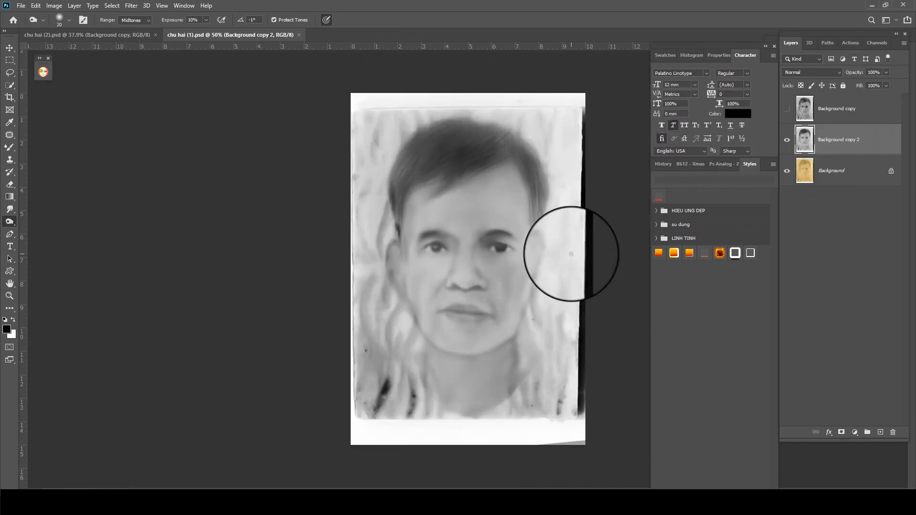
Check the cut-out portrait on Layer 1 by temporarily hiding Background copy 2.
scroll(429, 362, up, 4)
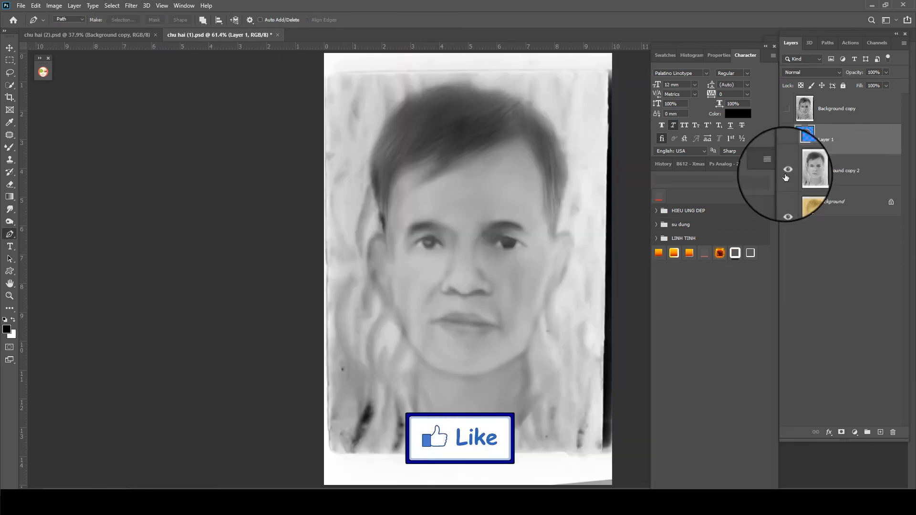
click(788, 169)
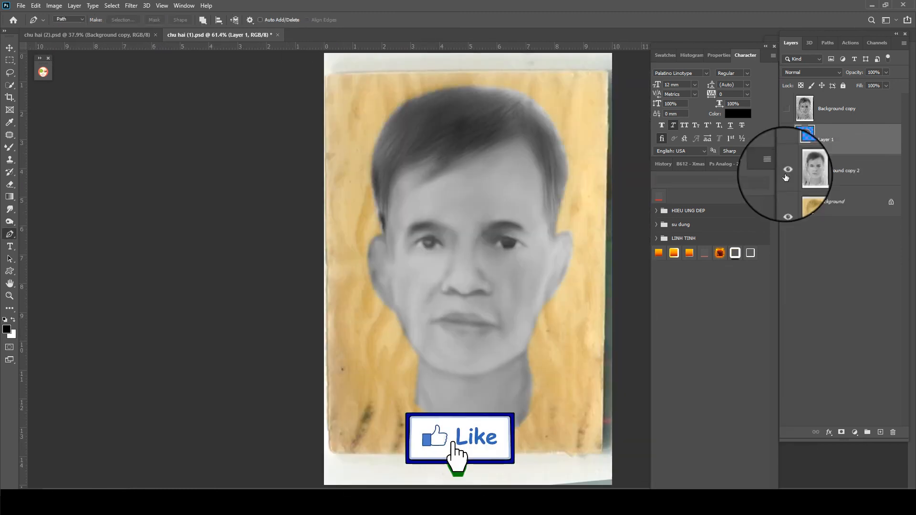
click(786, 173)
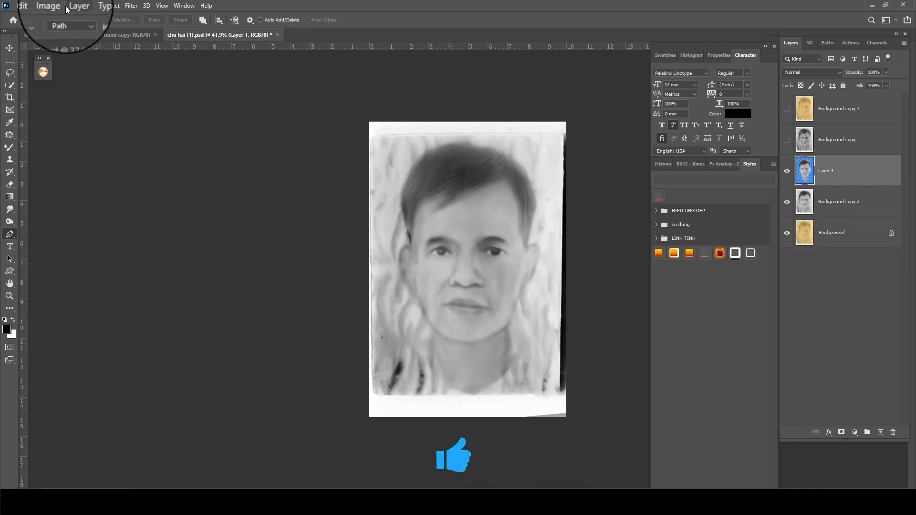
Apply the merged RGB image to Layer 1 with Overlay blending at 70% opacity.
click(57, 5)
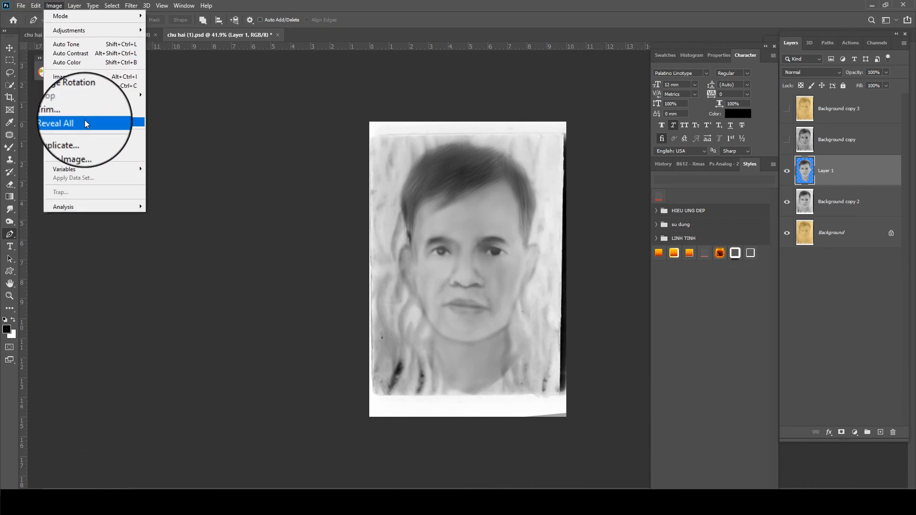
click(72, 145)
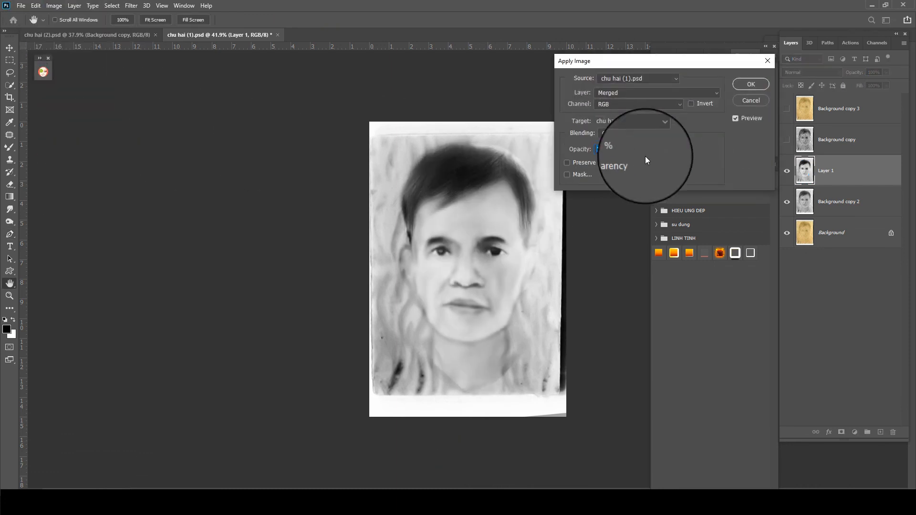
click(735, 118)
click(735, 119)
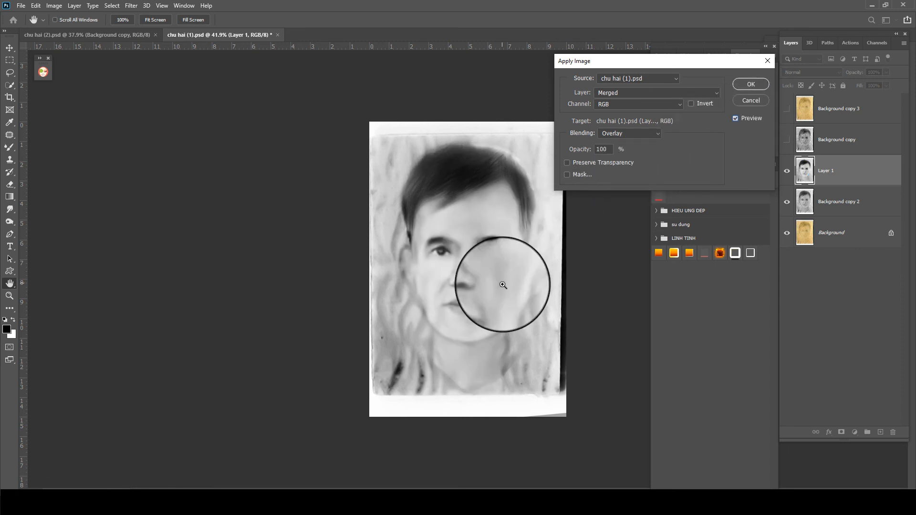
ctrl+click(498, 270)
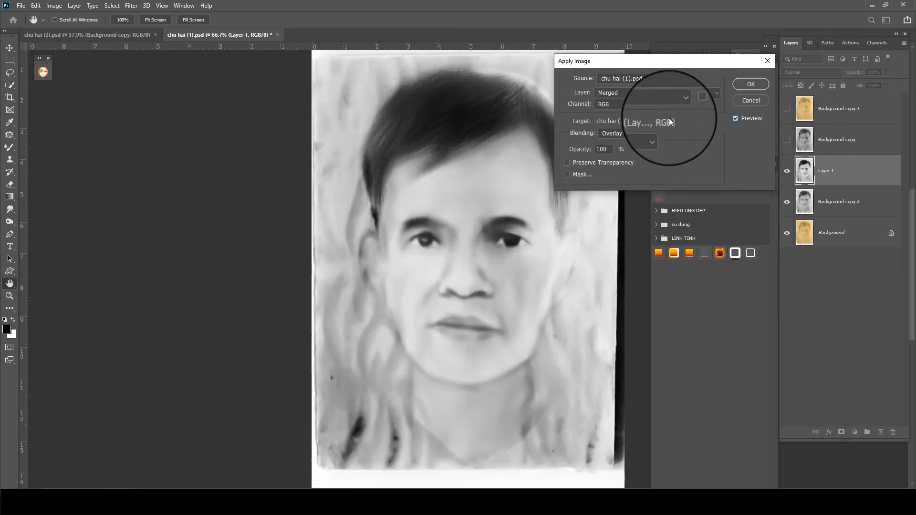
double_click(610, 149)
text(70)
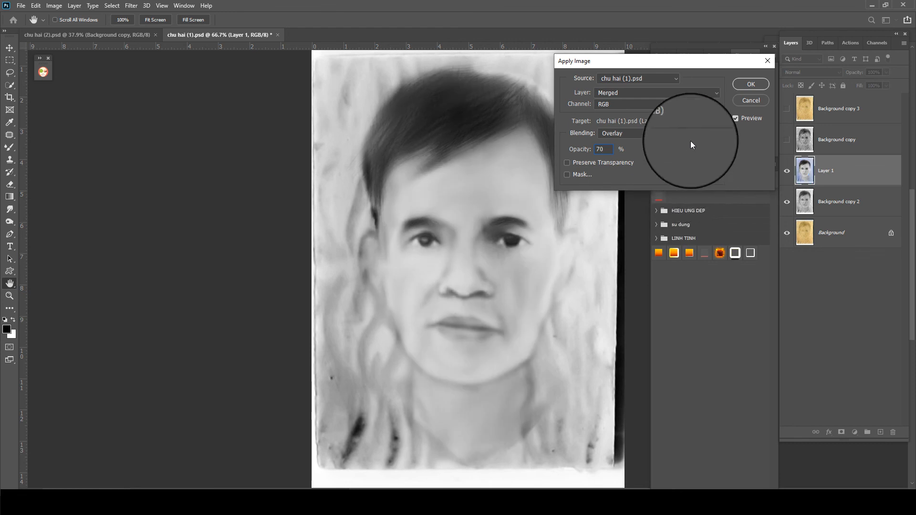
key(Return)
key(ctrl+minus)
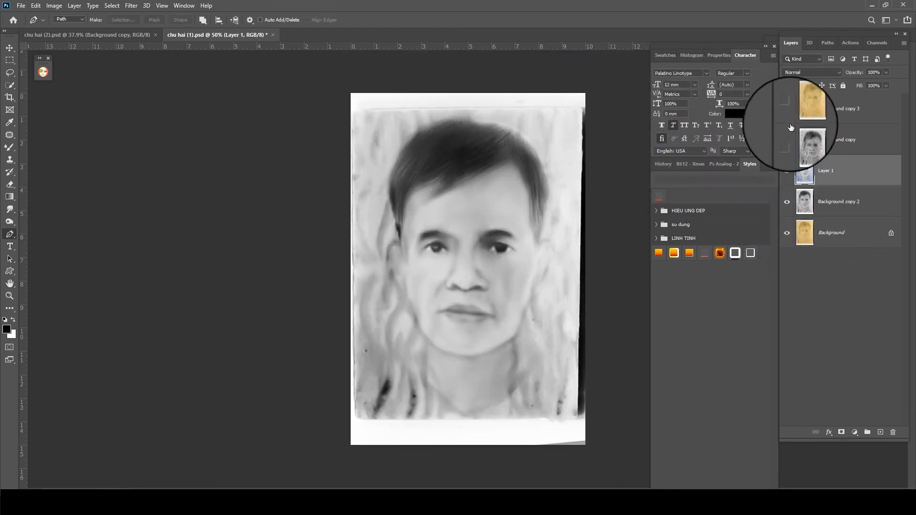
Compare the restored portrait with the original photo by toggling the Background copy 3 layer.
click(786, 109)
click(786, 110)
click(787, 110)
click(786, 110)
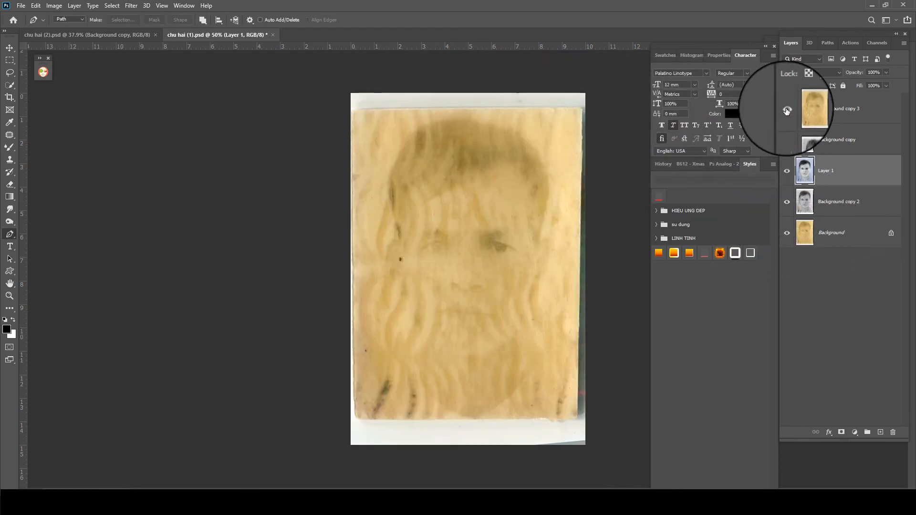
click(786, 113)
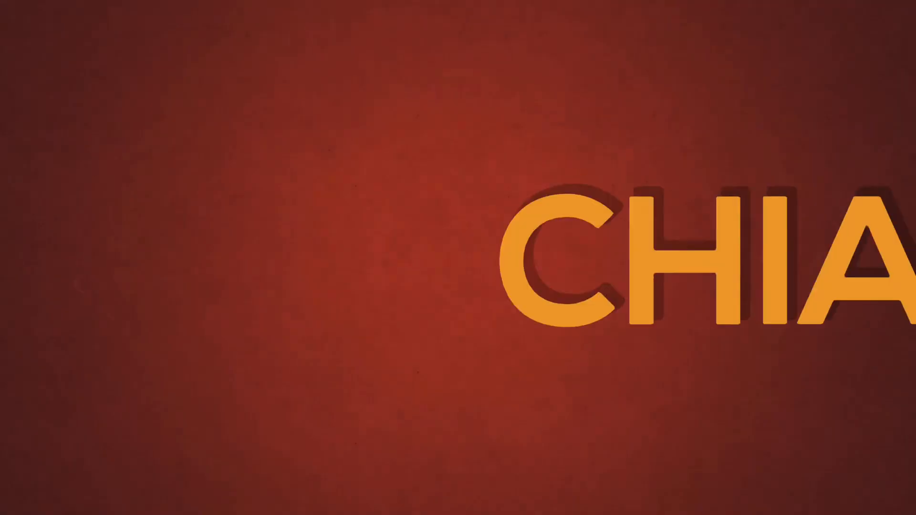